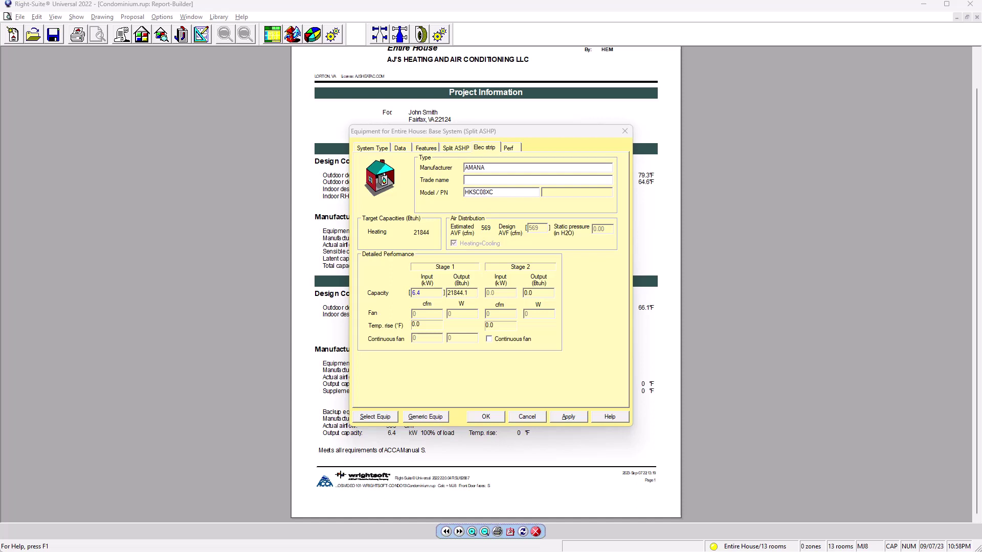
Step: Enter 6.4 kW as the electric strip's stage 1 input capacity and apply the equipment settings
{"action": "double_click", "coordinate": [493, 169]}
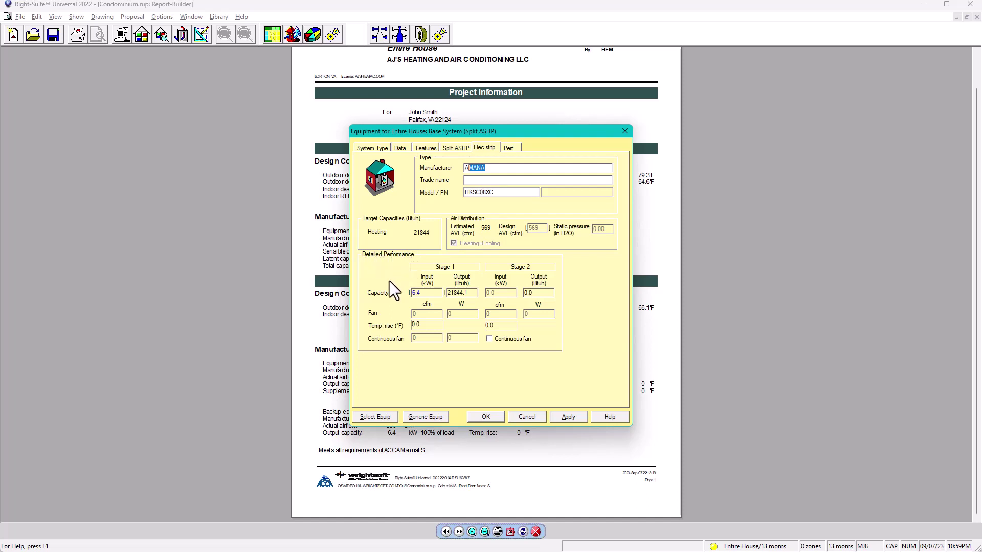
{"action": "left_click", "coordinate": [422, 295]}
{"action": "key", "text": "BackSpace"}
{"action": "type", "text": "4"}
{"action": "left_click_drag", "start_coordinate": [416, 294], "coordinate": [408, 293]}
{"action": "left_click", "coordinate": [569, 417]}
Step: Check the selected heating capacity in the performance data and enter 23200 Btuh as the split ASHP's stage 1 heating capacity at 47°F
{"action": "left_click", "coordinate": [511, 146]}
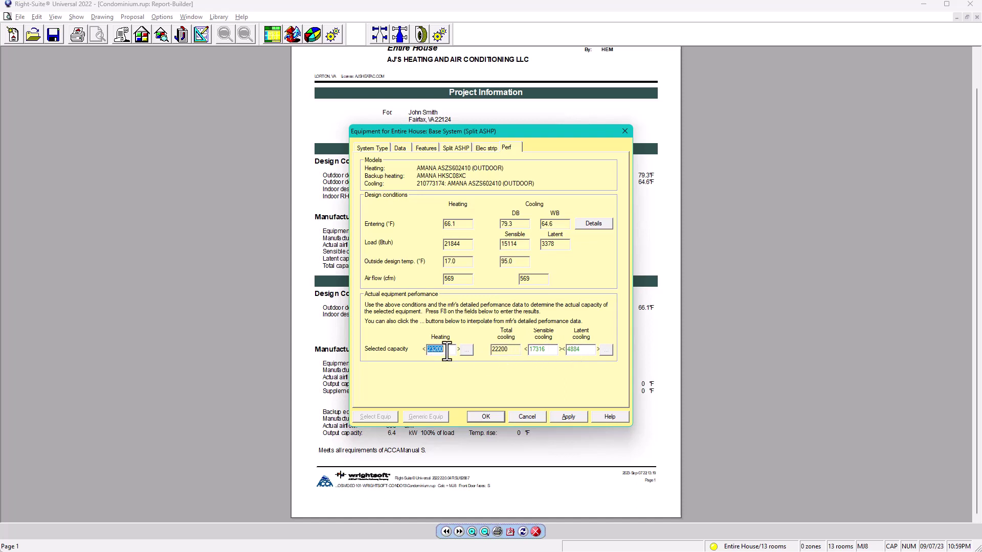
{"action": "left_click", "coordinate": [459, 147]}
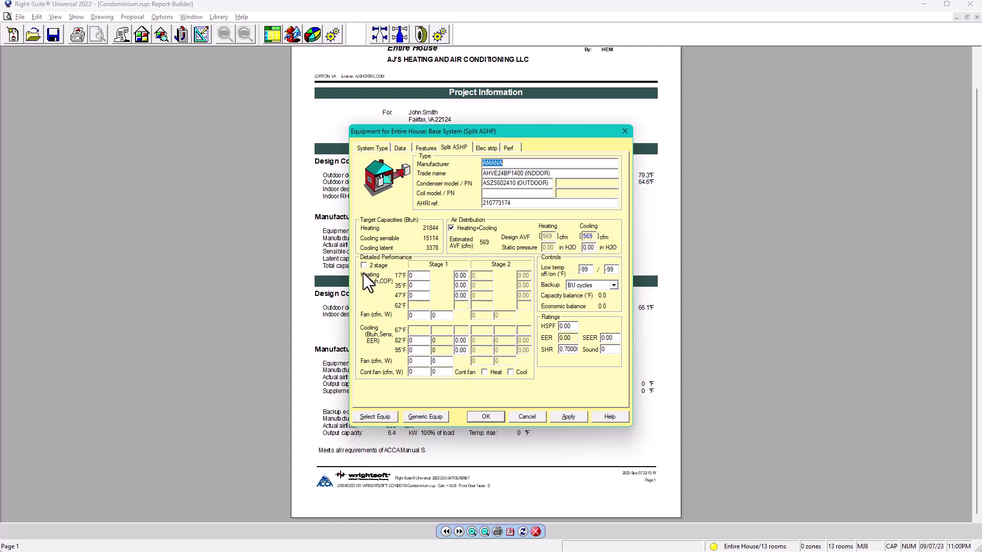
{"action": "left_click", "coordinate": [417, 295]}
{"action": "left_click", "coordinate": [509, 149]}
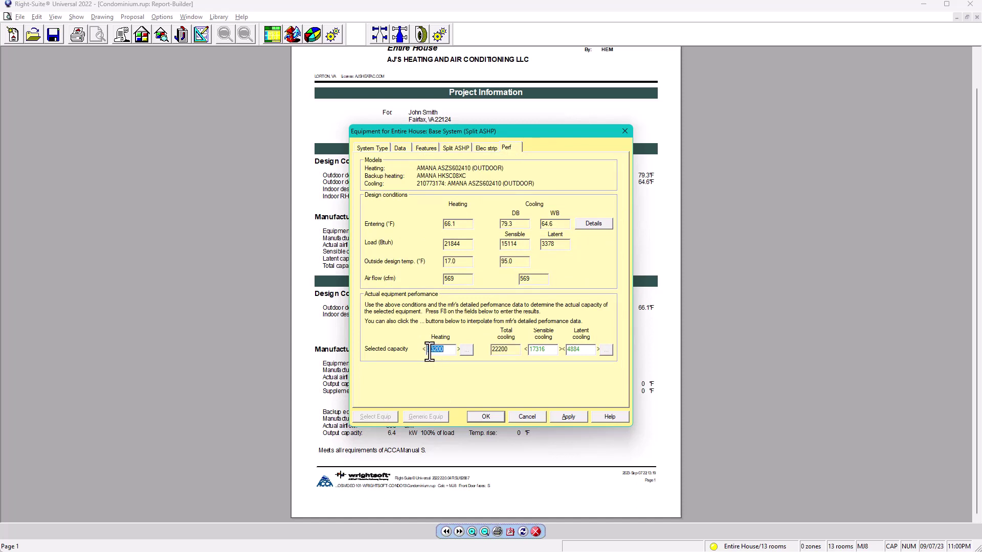
{"action": "left_click", "coordinate": [451, 147]}
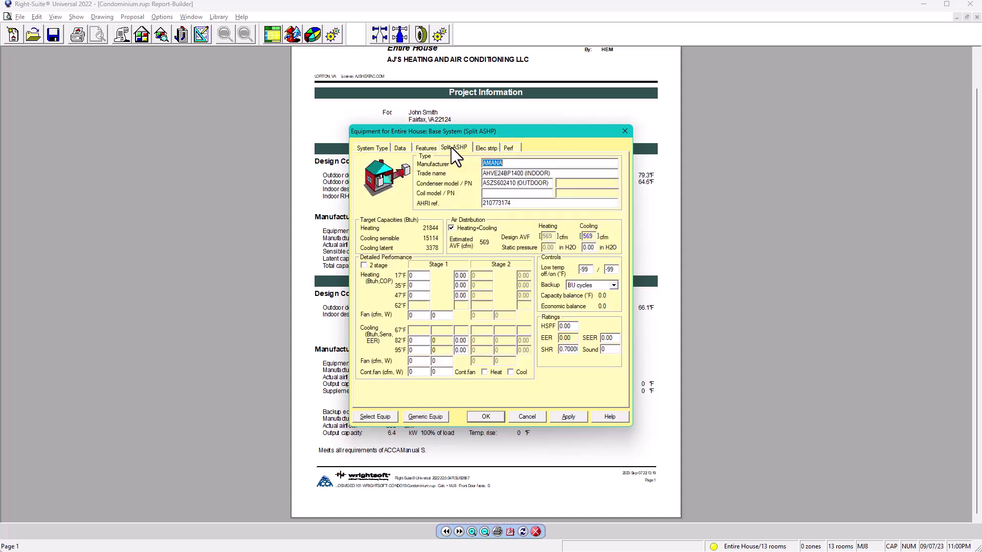
{"action": "left_click", "coordinate": [424, 296]}
{"action": "type", "text": "23200"}
{"action": "left_click_drag", "start_coordinate": [427, 297], "coordinate": [401, 296]}
Step: Switch to the heat pump PDF and examine the ASZS602410A* + AHVE24BP1400A* heating table's 47°F column and the rating-conditions note
{"action": "key", "text": "alt+Tab"}
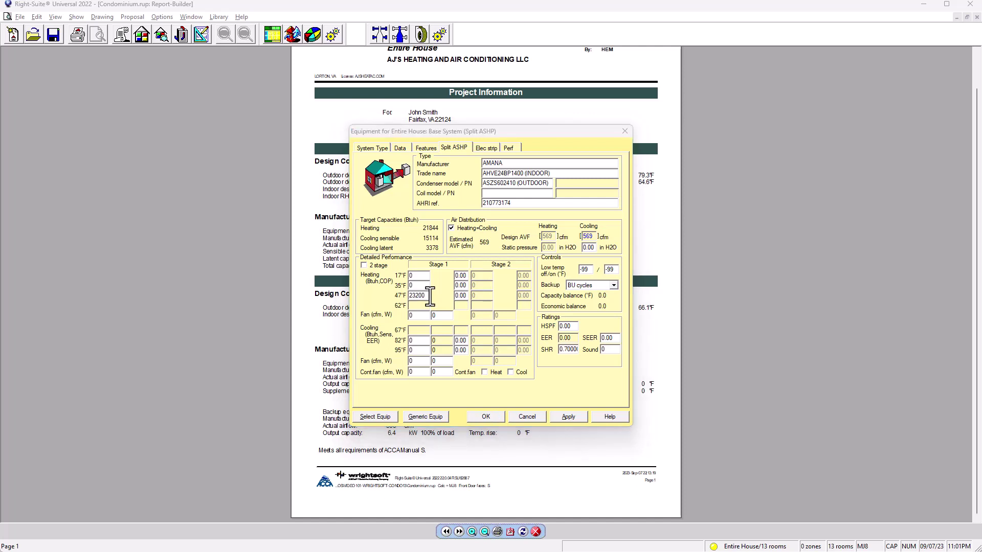
{"action": "key", "text": "alt+Tab"}
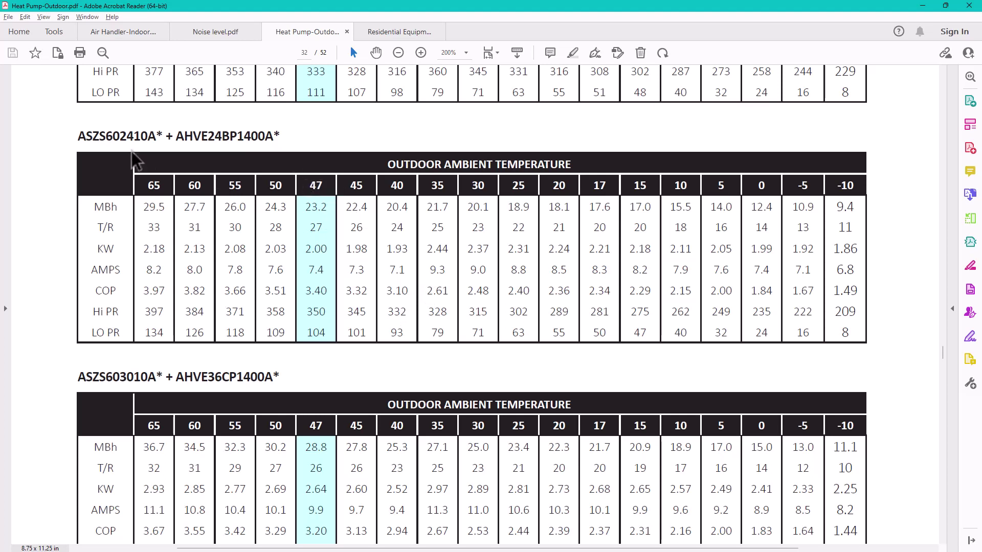
{"action": "left_click_drag", "start_coordinate": [78, 136], "coordinate": [280, 137]}
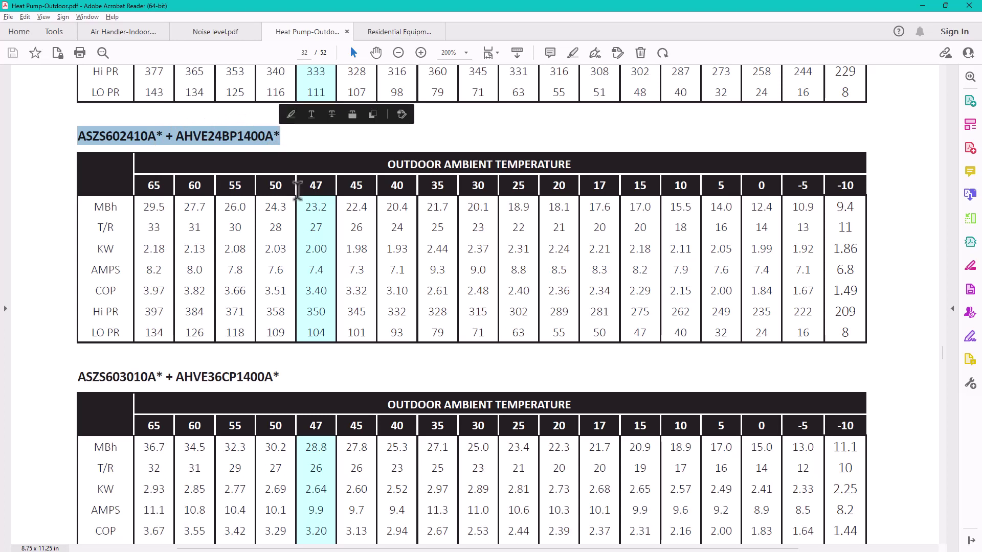
{"action": "double_click", "coordinate": [314, 185]}
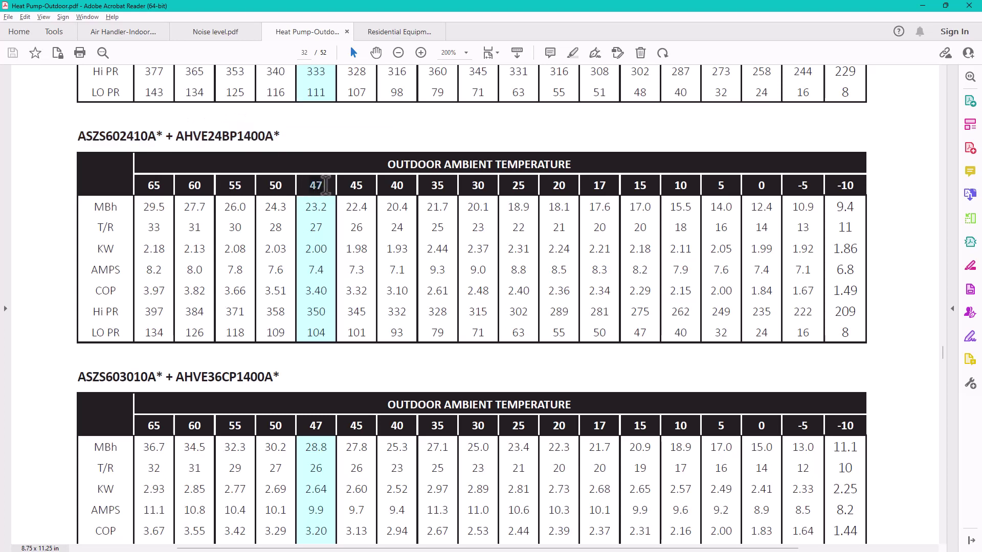
{"action": "left_click", "coordinate": [508, 165]}
{"action": "scroll", "coordinate": [316, 330], "scroll_direction": "down", "scroll_amount": 5}
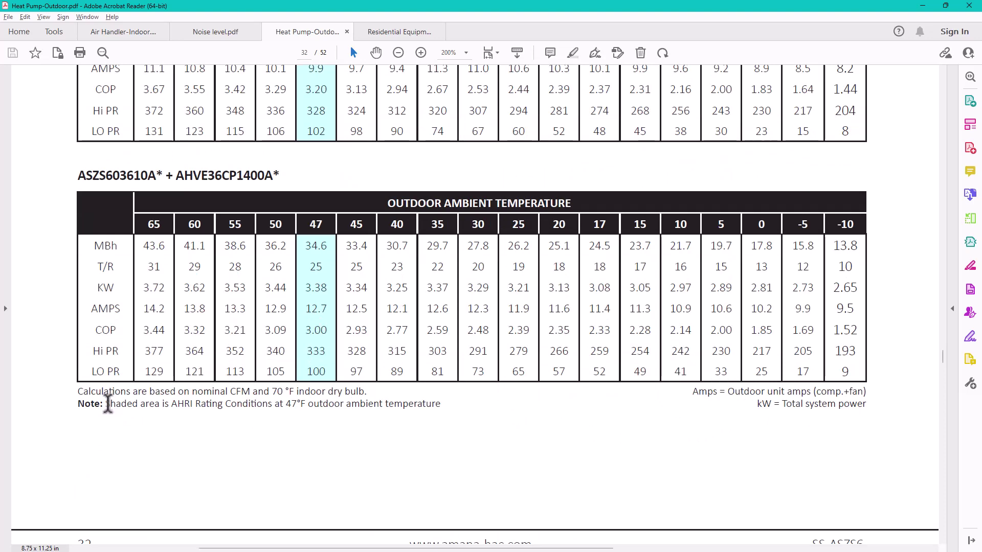
{"action": "scroll", "coordinate": [108, 404], "scroll_direction": "up", "scroll_amount": 1, "text": "ctrl"}
{"action": "mouse_move", "coordinate": [107, 404]}
{"action": "left_mouse_down"}
{"action": "mouse_move", "coordinate": [569, 400]}
{"action": "mouse_move", "coordinate": [559, 418]}
{"action": "left_mouse_up"}
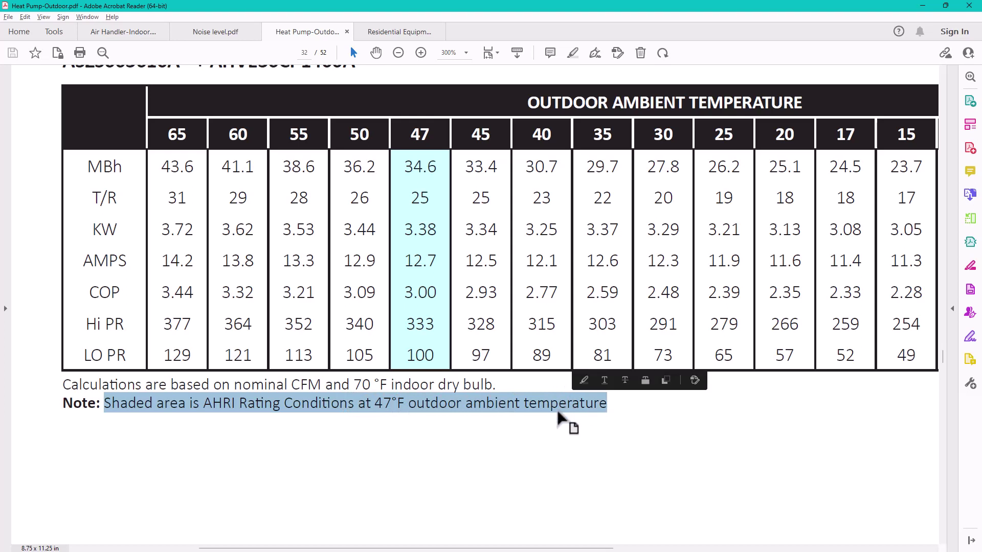
{"action": "left_click", "coordinate": [399, 432]}
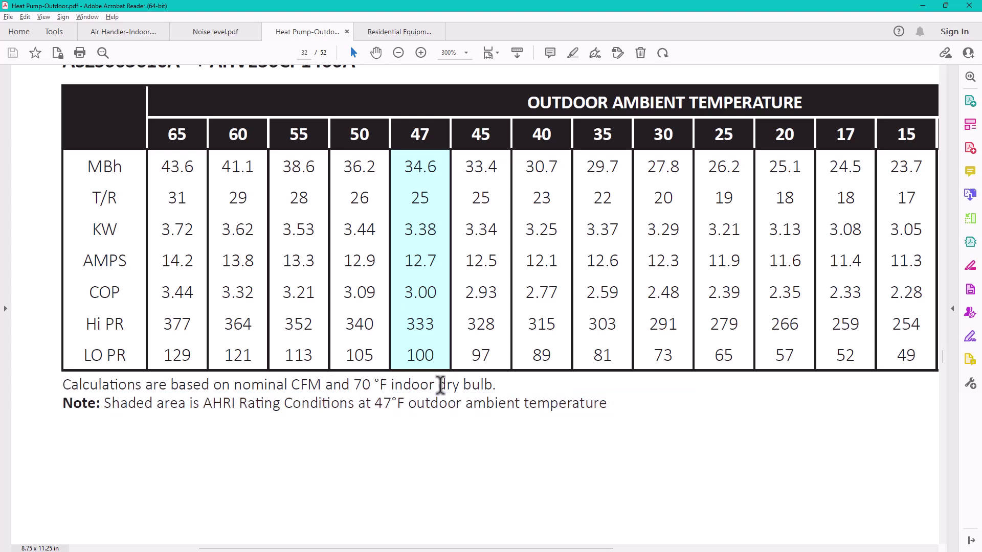
{"action": "left_click_drag", "start_coordinate": [374, 403], "coordinate": [403, 408]}
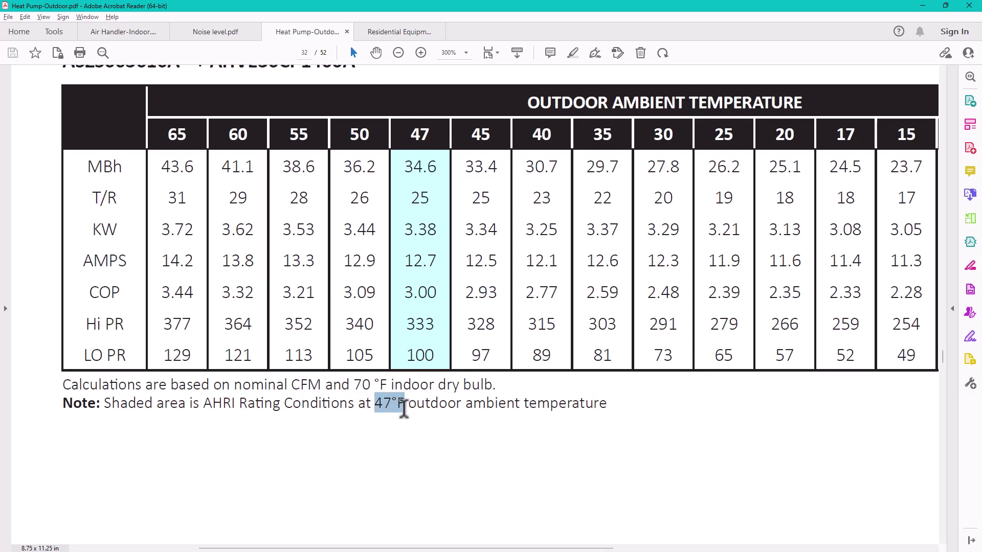
{"action": "scroll", "coordinate": [418, 360], "scroll_direction": "down", "scroll_amount": 4, "text": "ctrl"}
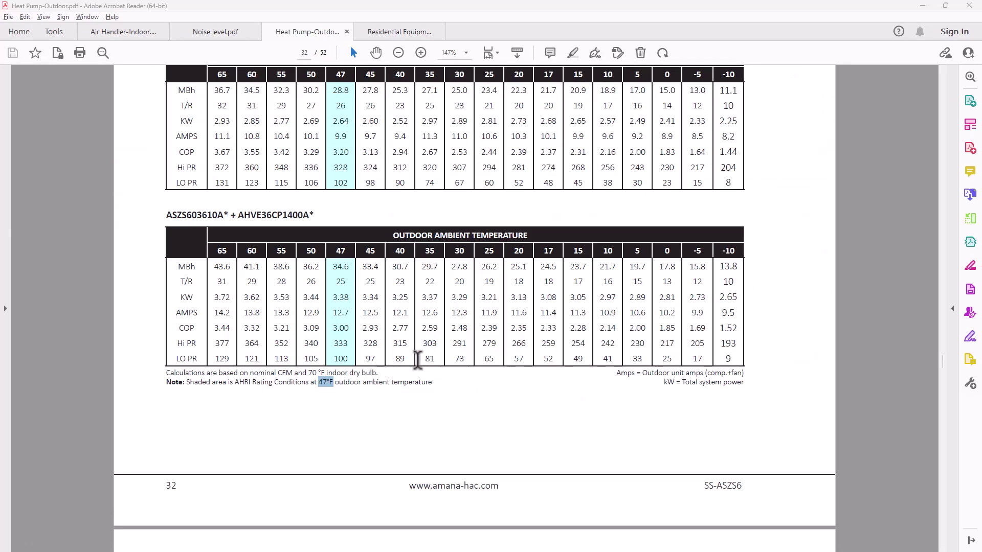
{"action": "key", "text": "alt+Tab"}
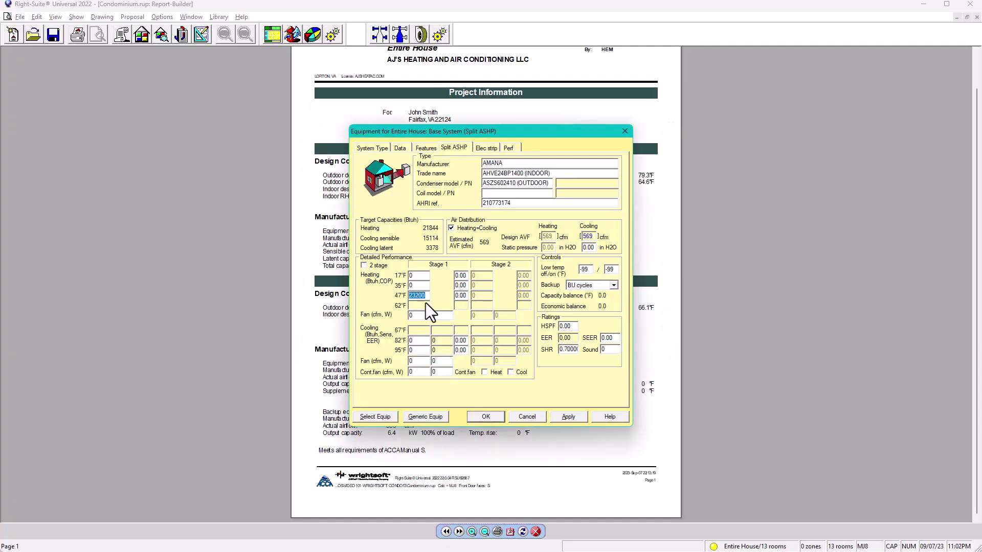
{"action": "left_click", "coordinate": [431, 297]}
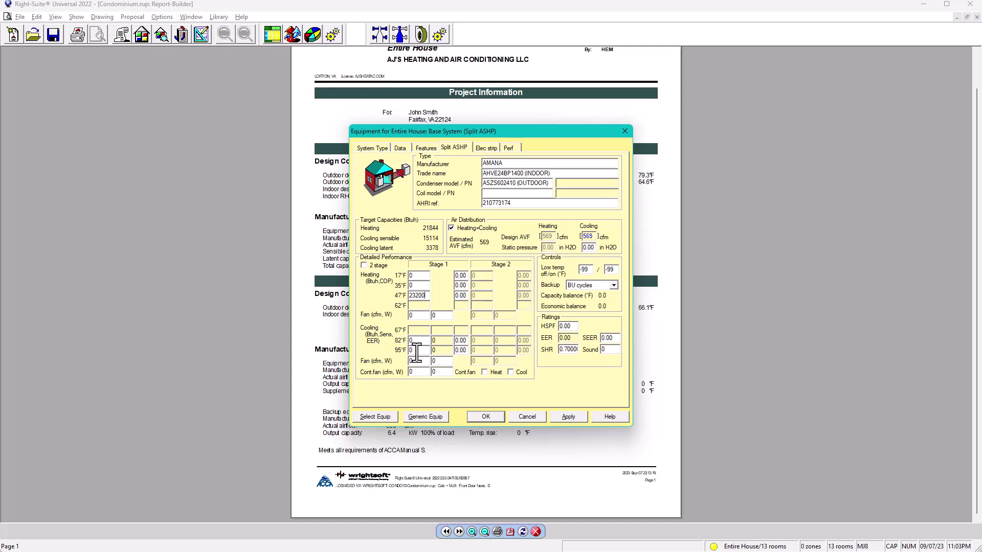
Step: In the heat pump PDF, find the expanded cooling data for ASZS602410A* / AHVE24BP1400A* and examine the 95°F outdoor section
{"action": "key", "text": "alt+Tab"}
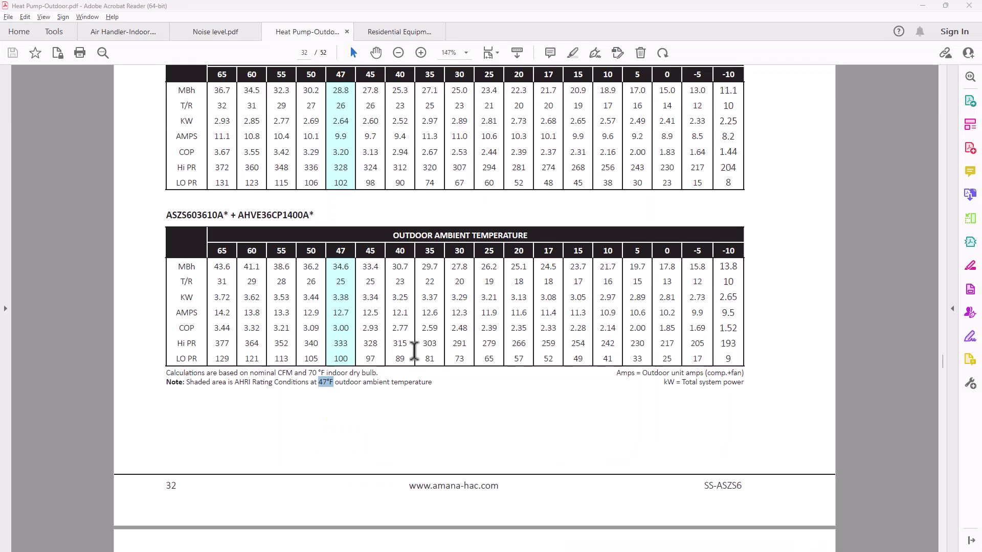
{"action": "scroll", "coordinate": [775, 353], "scroll_direction": "up", "scroll_amount": 4}
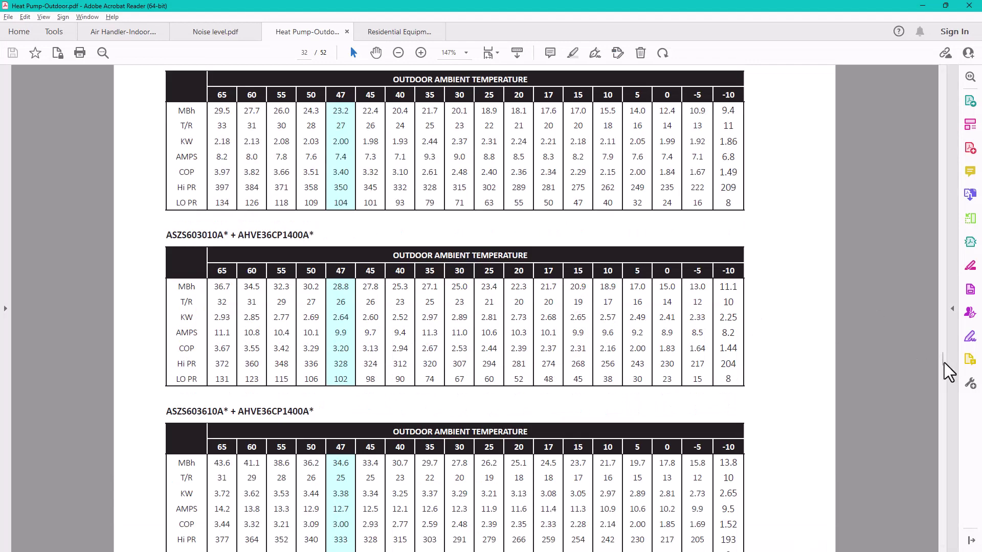
{"action": "left_click_drag", "start_coordinate": [943, 361], "coordinate": [949, 231]}
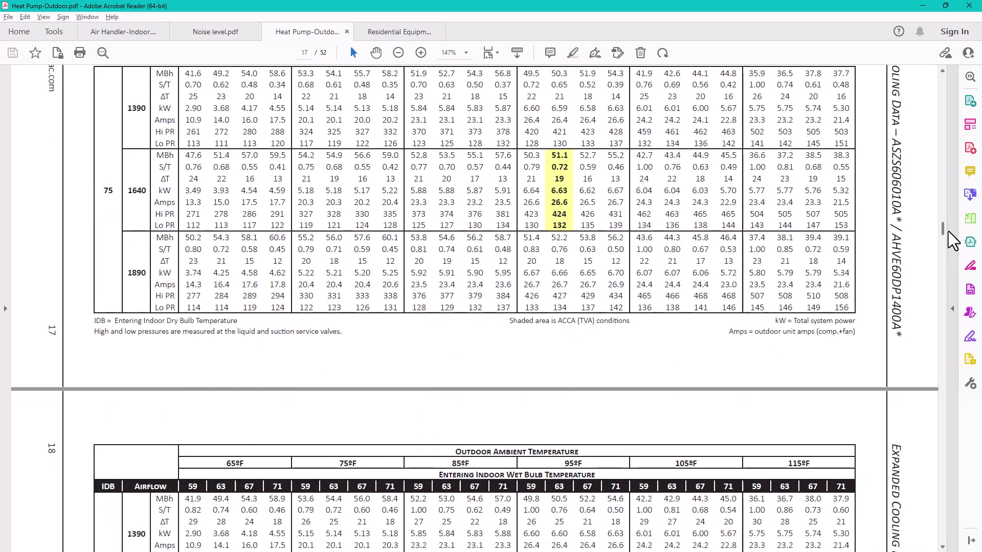
{"action": "left_click_drag", "start_coordinate": [948, 231], "coordinate": [946, 151]}
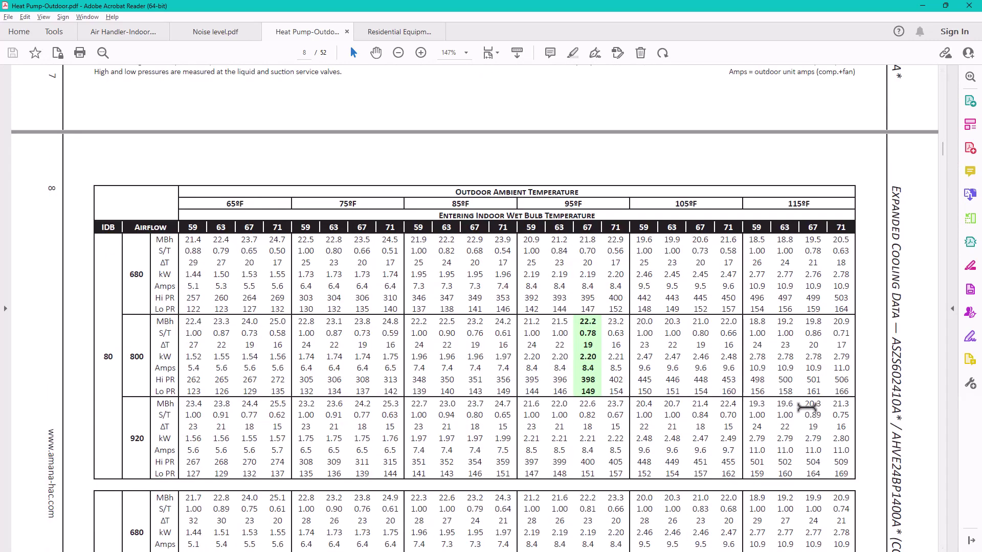
{"action": "scroll", "coordinate": [900, 318], "scroll_direction": "down", "scroll_amount": 3}
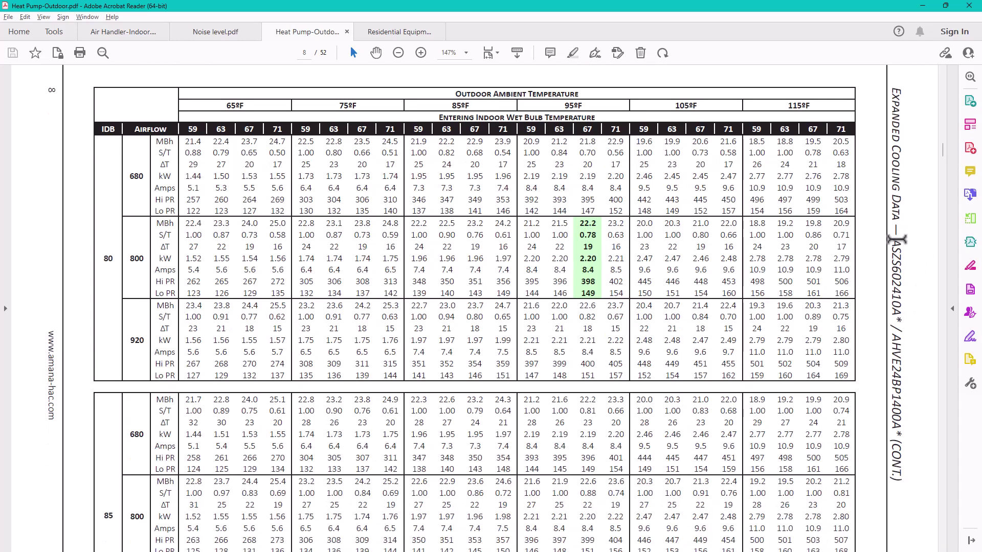
{"action": "left_click_drag", "start_coordinate": [897, 239], "coordinate": [898, 322]}
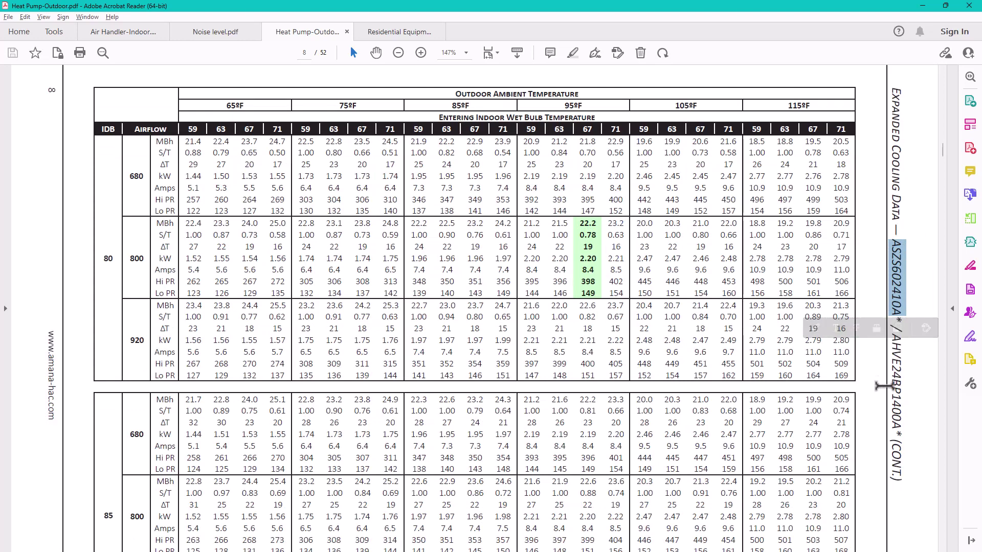
{"action": "left_click", "coordinate": [902, 349]}
{"action": "left_click_drag", "start_coordinate": [896, 335], "coordinate": [894, 425]}
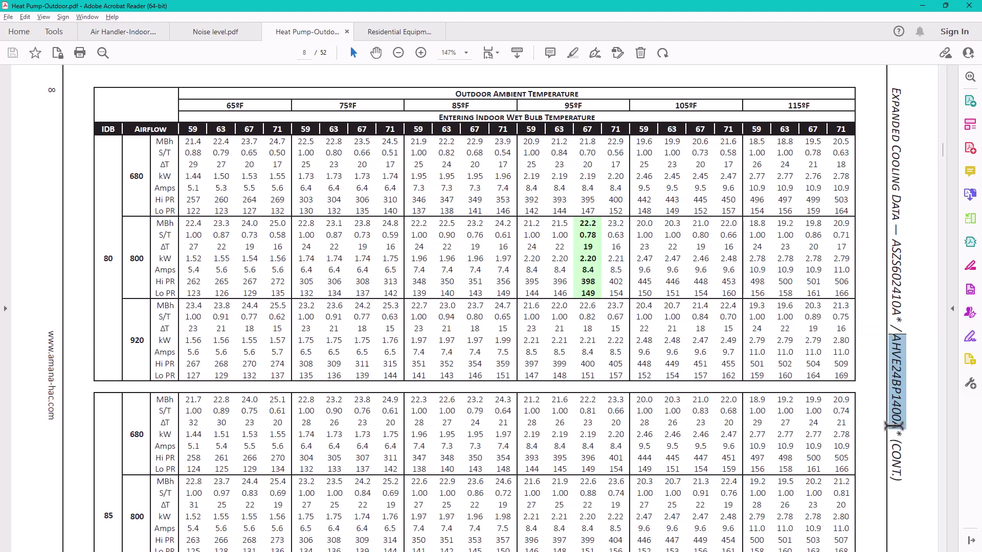
{"action": "left_click", "coordinate": [559, 307]}
{"action": "scroll", "coordinate": [559, 306], "scroll_direction": "up", "scroll_amount": 2}
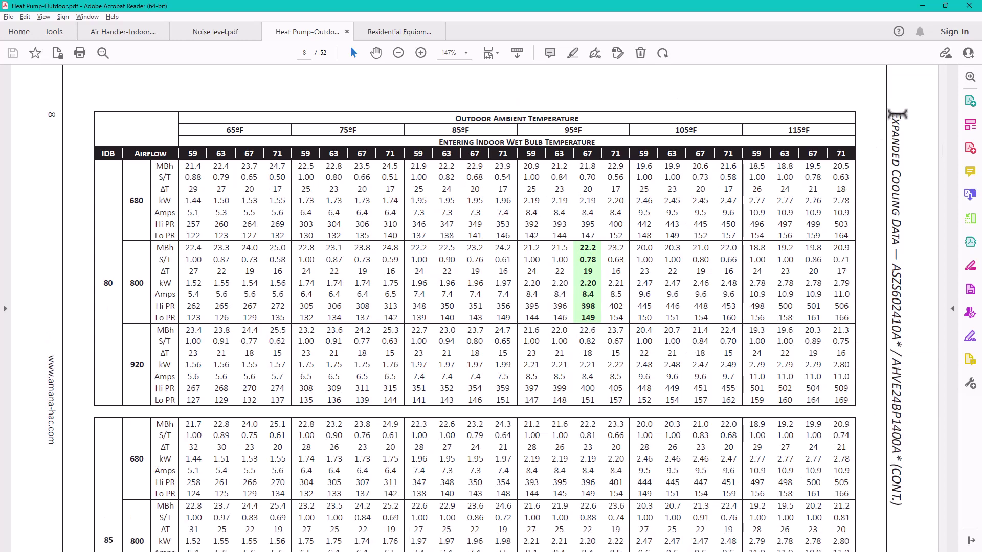
{"action": "left_click_drag", "start_coordinate": [893, 115], "coordinate": [881, 242]}
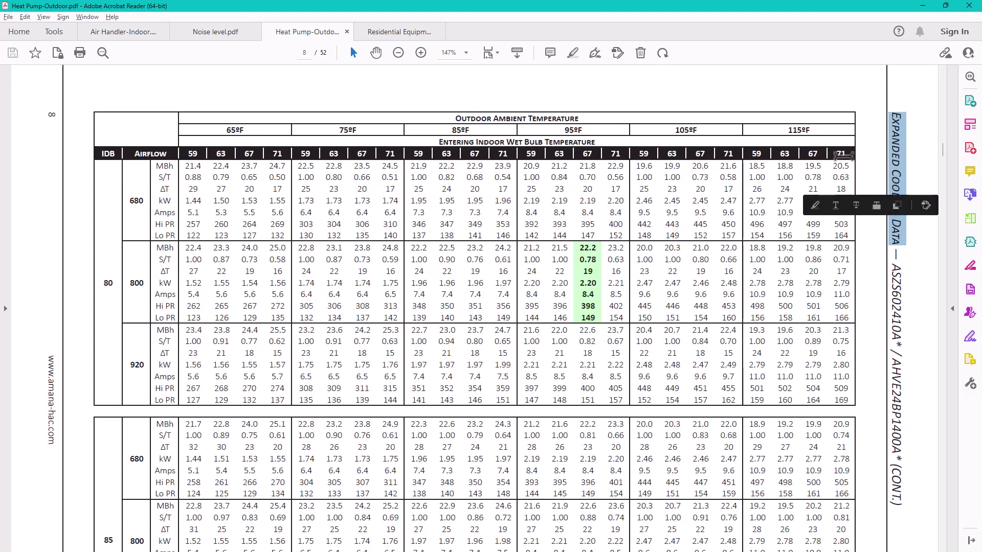
{"action": "left_click", "coordinate": [840, 106]}
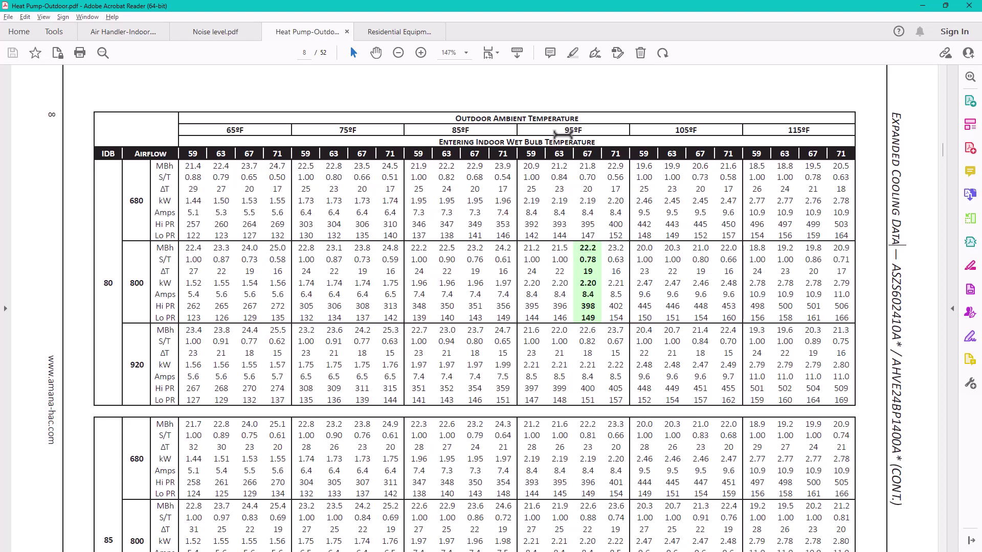
Step: Back in Right-Suite Universal, set the stage 1 cooling capacity at 95°F to 22200 Btuh and check it against the PDF's cooling table
{"action": "key", "text": "alt+Tab"}
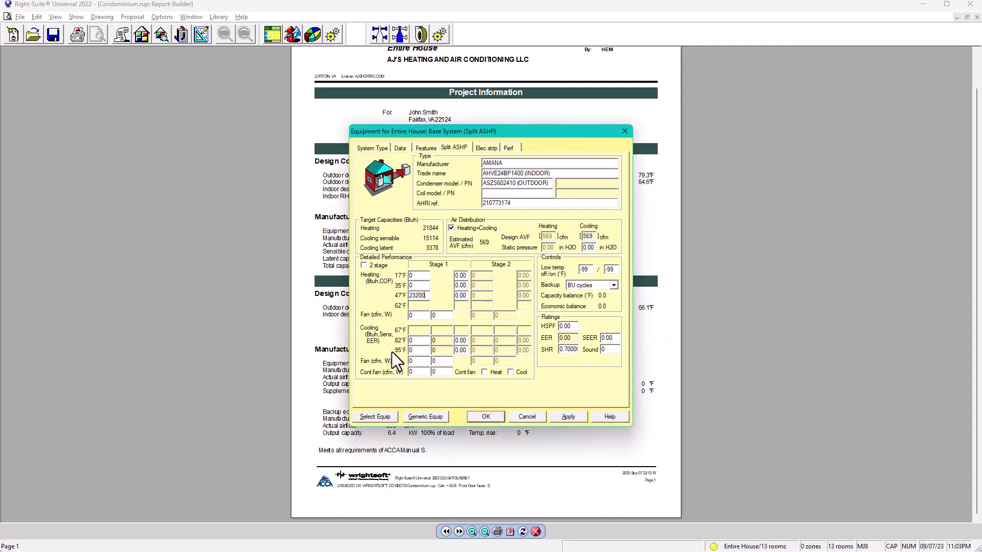
{"action": "double_click", "coordinate": [415, 350]}
{"action": "type", "text": "2"}
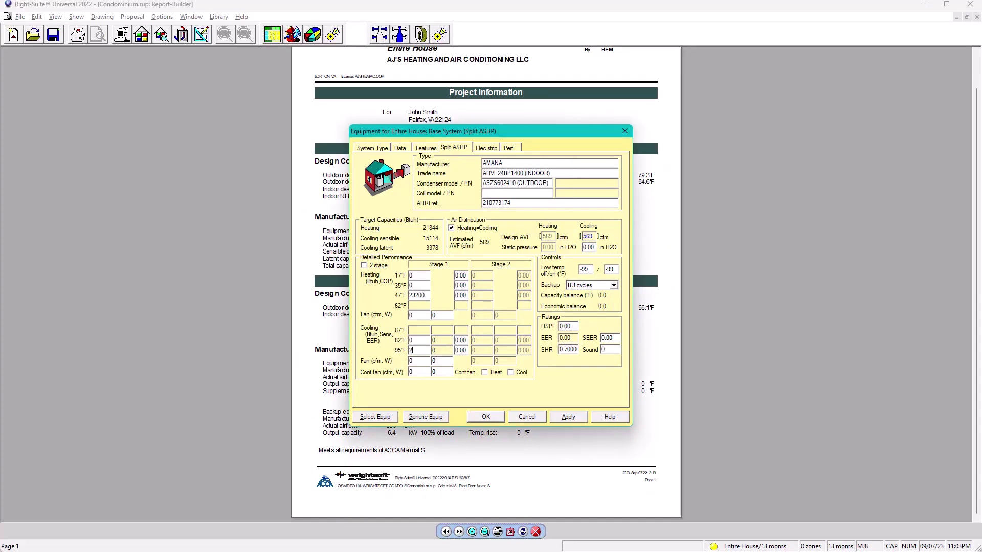
{"action": "type", "text": "22"}
{"action": "key", "text": "alt+Tab"}
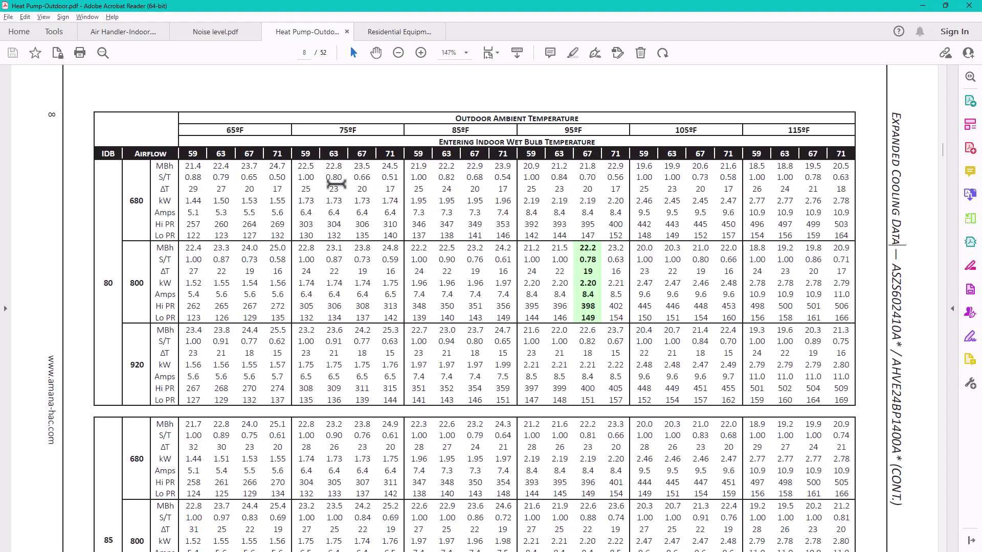
{"action": "key", "text": "alt+Tab"}
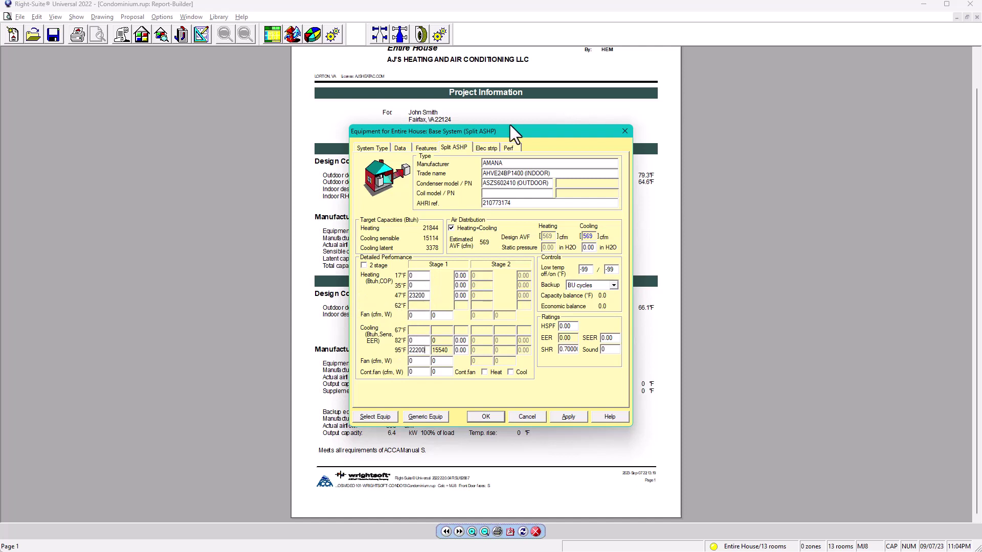
Step: Compare the selected capacities and the 47°F heating entry with the ASZS602410A* + AHVE24BP1400A* heating table in the heat pump PDF
{"action": "left_click", "coordinate": [514, 147]}
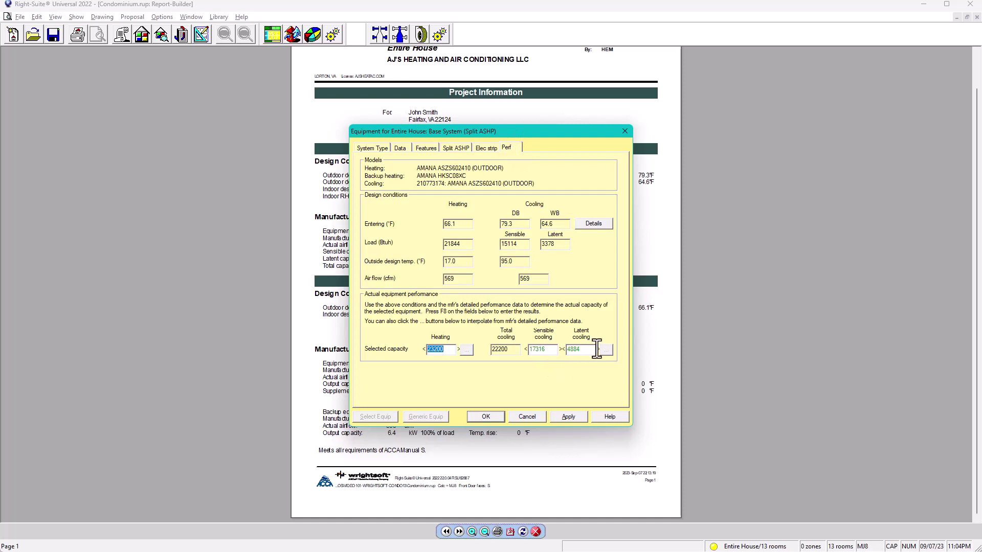
{"action": "left_click", "coordinate": [458, 148]}
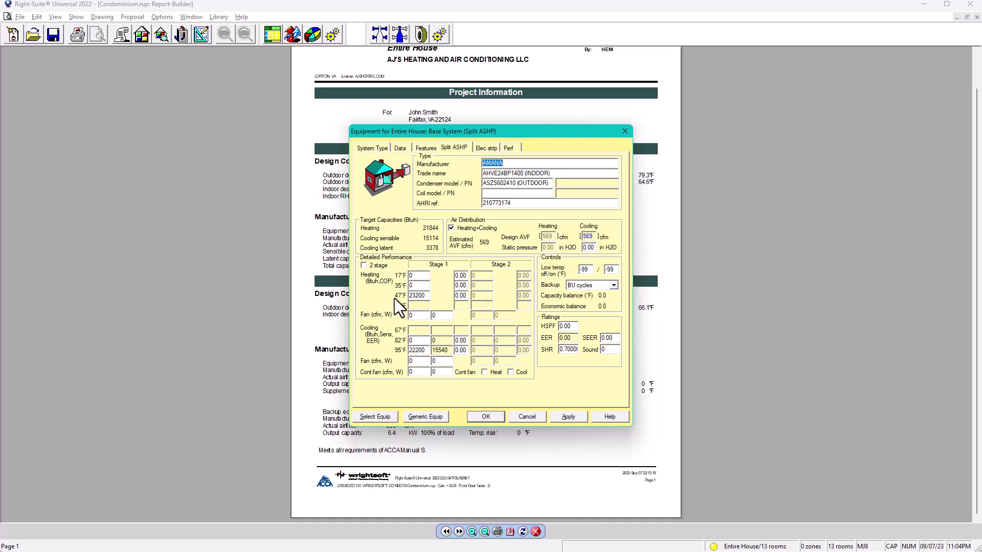
{"action": "left_click_drag", "start_coordinate": [409, 295], "coordinate": [430, 297]}
{"action": "left_click", "coordinate": [420, 295]}
{"action": "key", "text": "alt+Tab"}
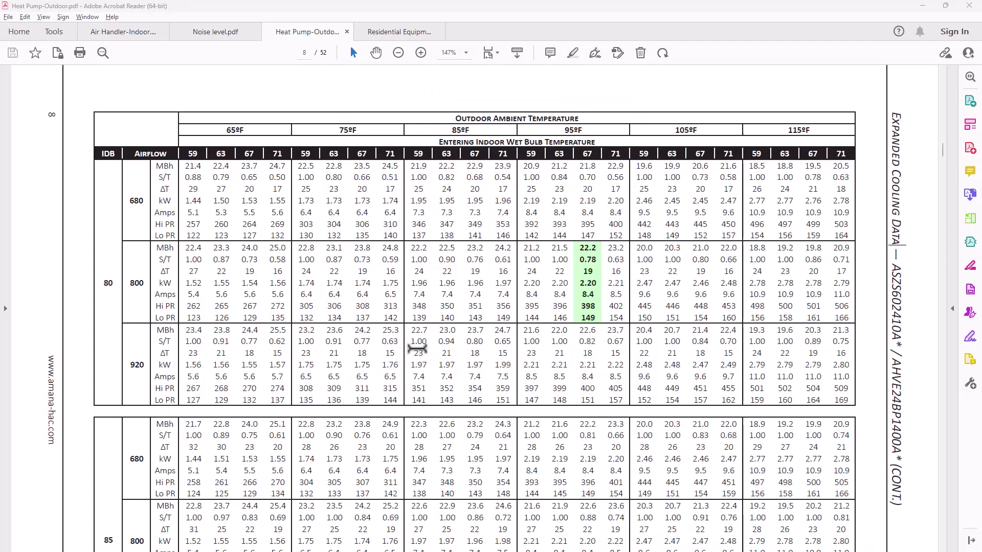
{"action": "left_click_drag", "start_coordinate": [942, 149], "coordinate": [940, 365]}
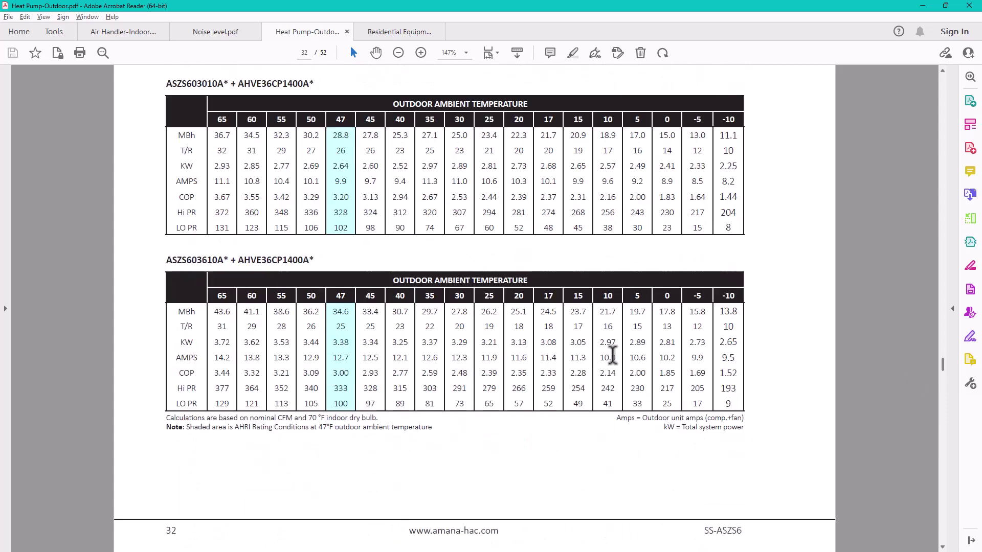
{"action": "scroll", "coordinate": [526, 324], "scroll_direction": "up", "scroll_amount": 4}
{"action": "scroll", "coordinate": [525, 324], "scroll_direction": "up", "scroll_amount": 5}
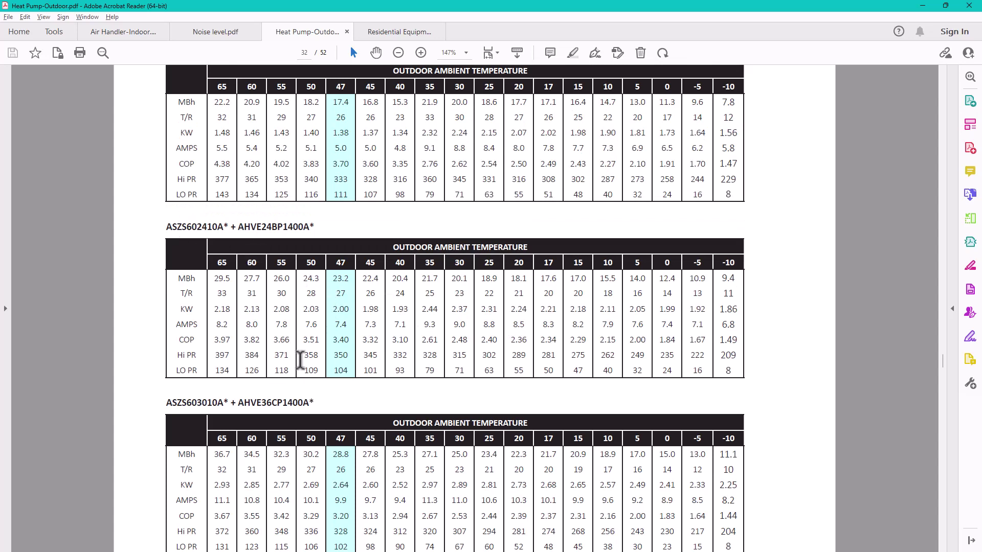
Step: Look up the 47°F COP in the PDF's ASZS602410A* + AHVE24BP1400A* heating table and set the stage 1 heating COP to 3.40 in Right-Suite Universal
{"action": "scroll", "coordinate": [285, 354], "scroll_direction": "up", "scroll_amount": 3, "text": "ctrl"}
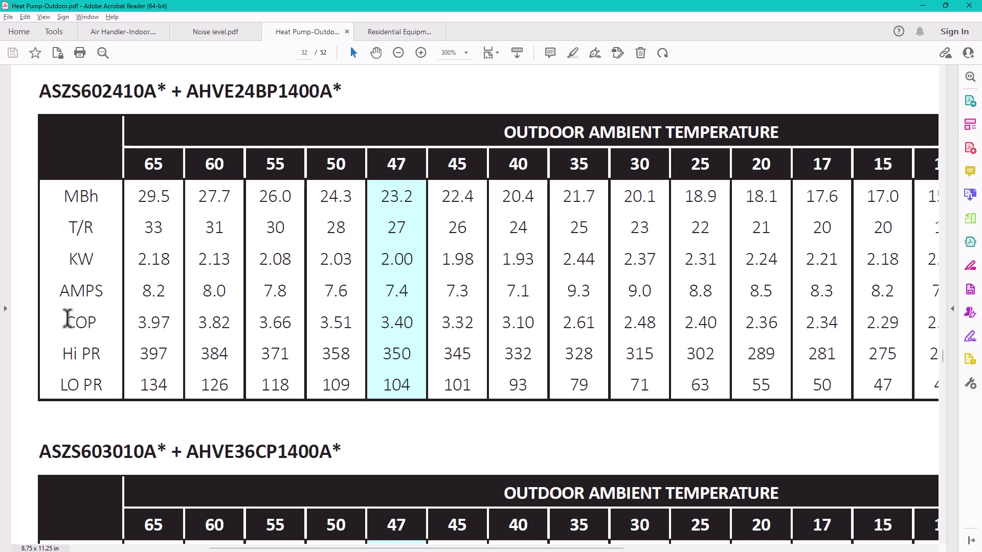
{"action": "left_click_drag", "start_coordinate": [66, 321], "coordinate": [103, 333]}
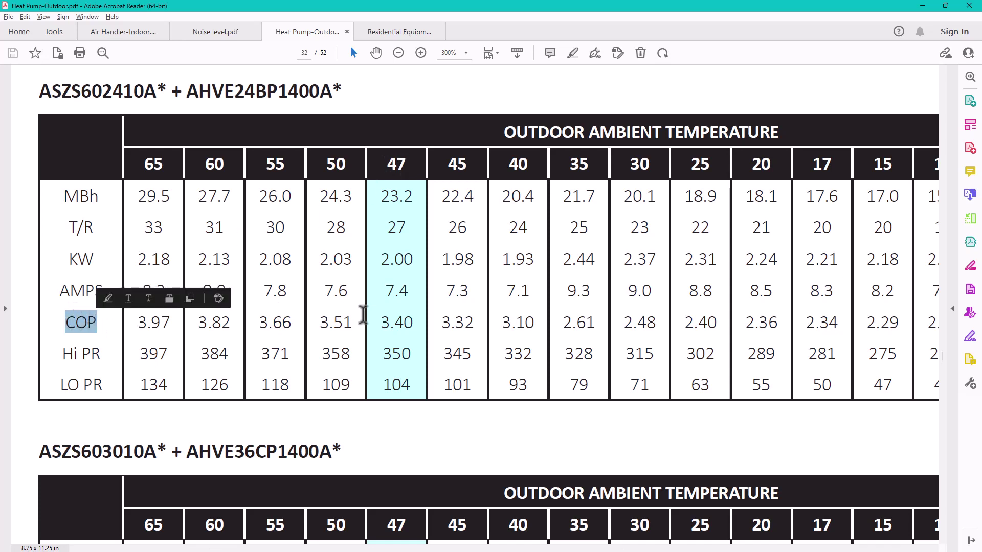
{"action": "left_click_drag", "start_coordinate": [380, 322], "coordinate": [416, 324]}
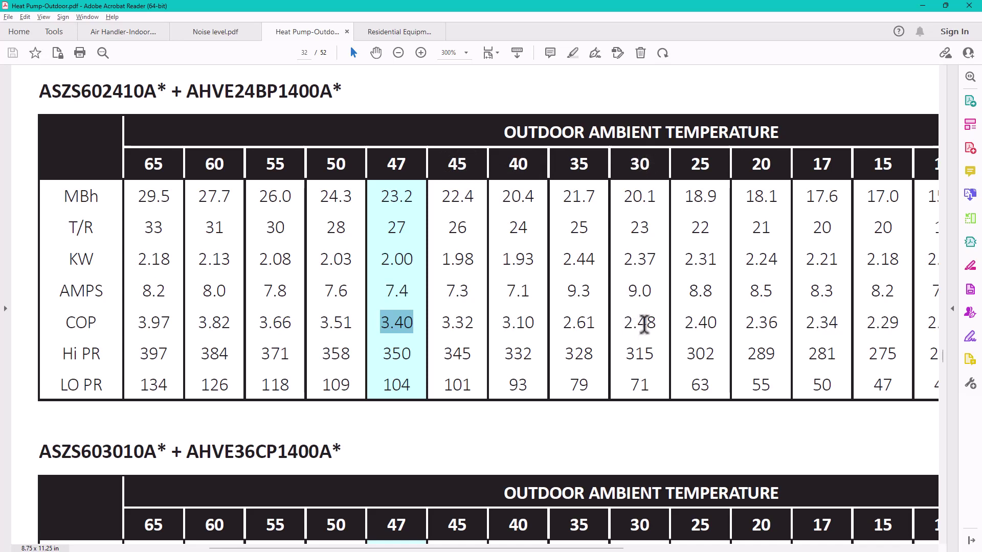
{"action": "left_click", "coordinate": [798, 290]}
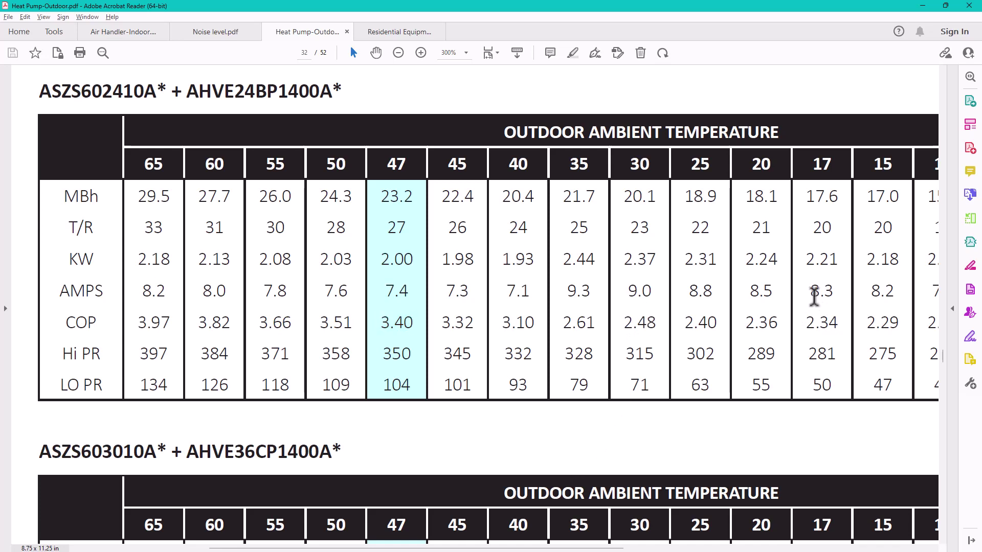
{"action": "middle_click_drag", "start_coordinate": [815, 298], "coordinate": [821, 295]}
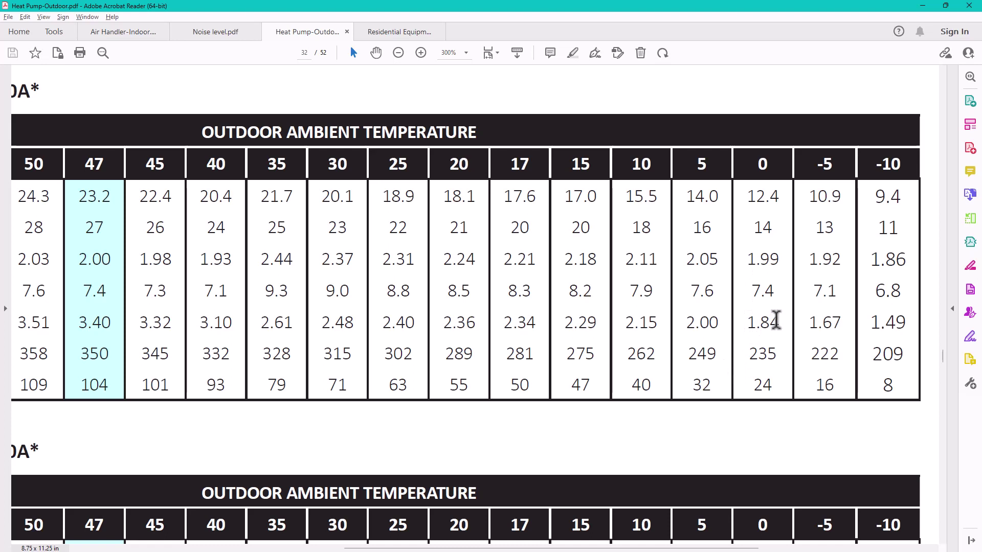
{"action": "middle_click_drag", "start_coordinate": [776, 321], "coordinate": [760, 320]}
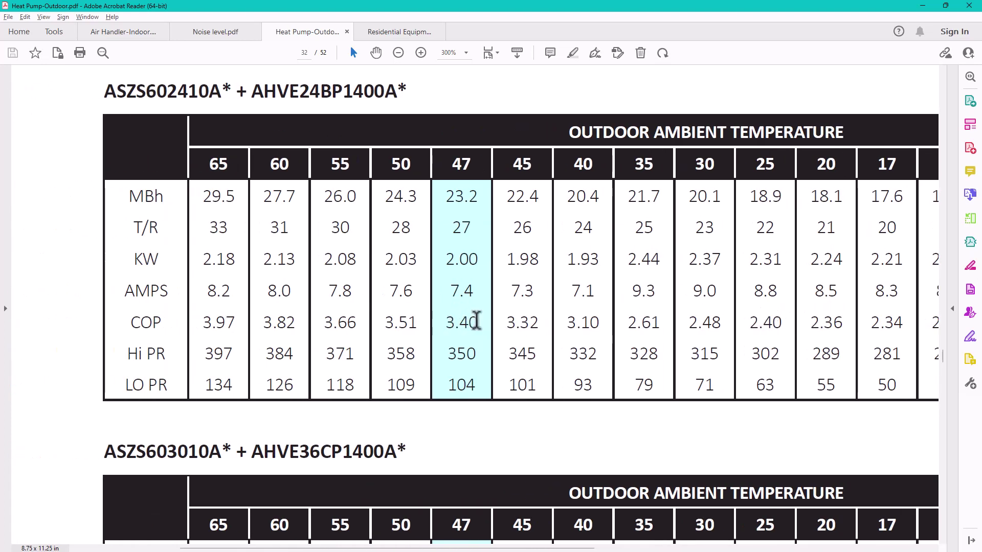
{"action": "key", "text": "alt+Tab"}
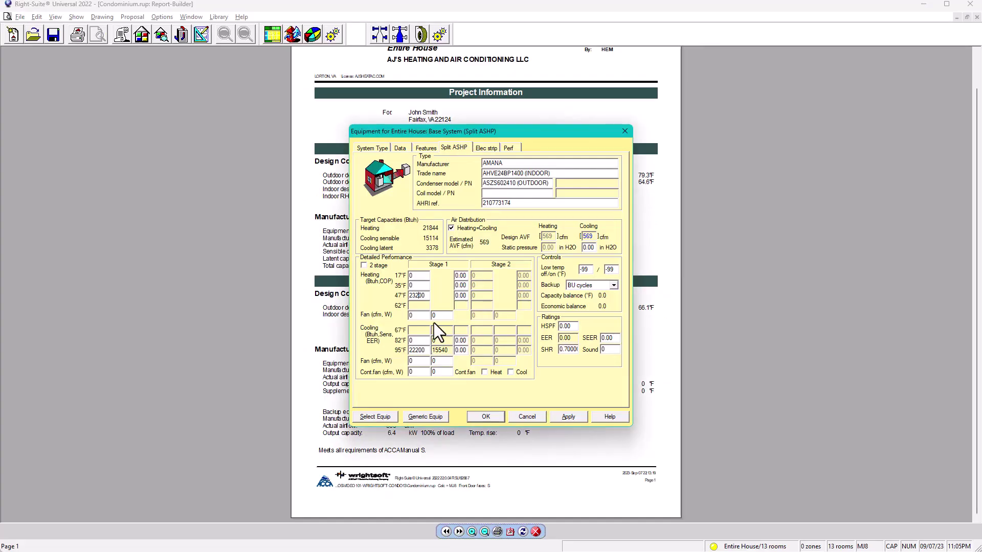
{"action": "double_click", "coordinate": [458, 295]}
{"action": "type", "text": "3.40"}
{"action": "left_click", "coordinate": [414, 350]}
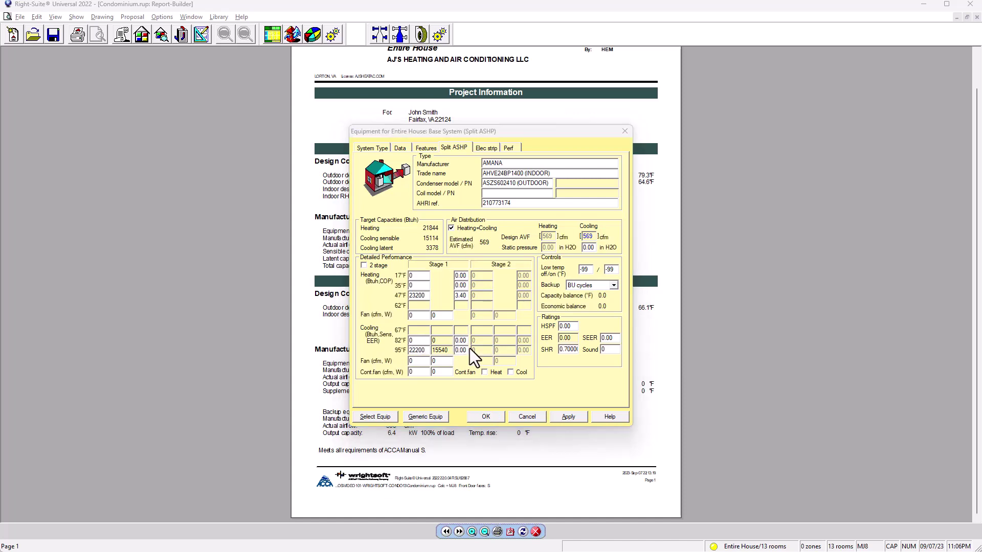
Step: Switch to the heat pump PDF and look through the expanded cooling data and the ASZS6 product specifications for efficiency ratings
{"action": "key", "text": "alt+Tab"}
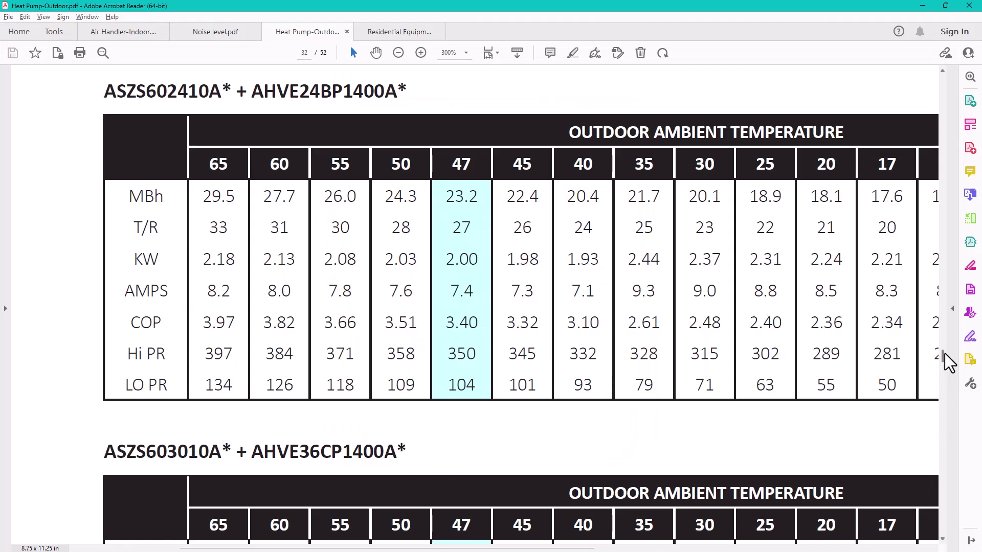
{"action": "left_click_drag", "start_coordinate": [944, 353], "coordinate": [942, 212]}
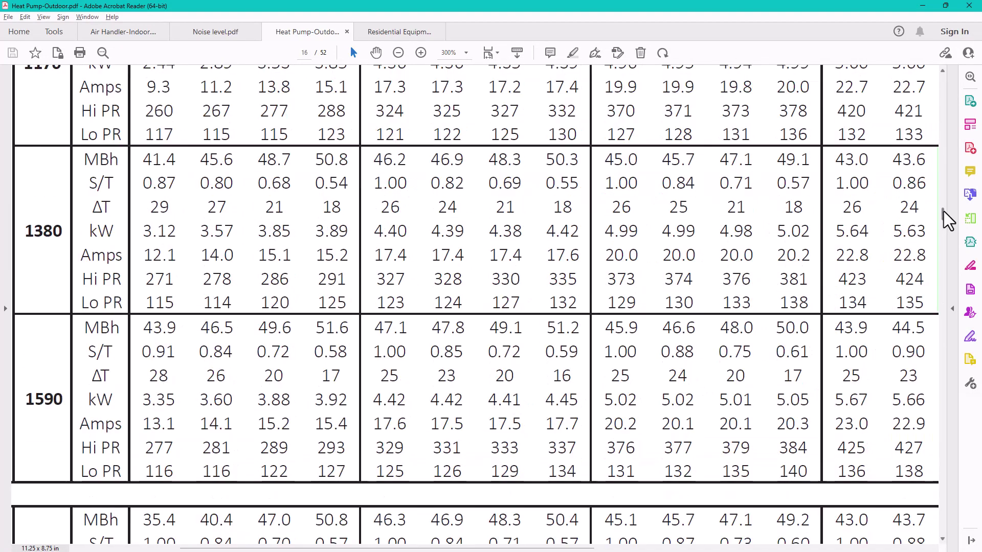
{"action": "scroll", "coordinate": [692, 317], "scroll_direction": "down", "scroll_amount": 2}
{"action": "scroll", "coordinate": [683, 324], "scroll_direction": "down", "scroll_amount": 1, "text": "ctrl"}
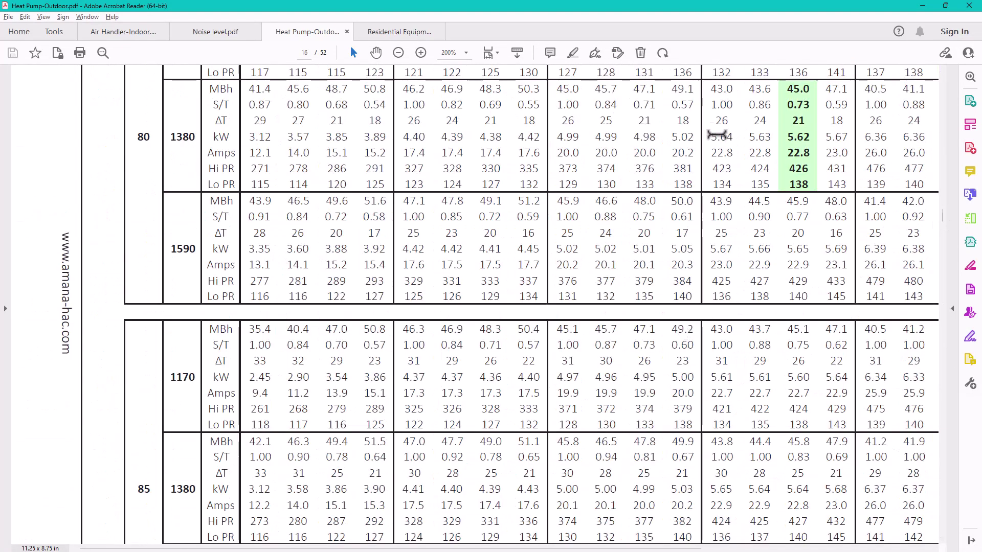
{"action": "scroll", "coordinate": [716, 133], "scroll_direction": "up", "scroll_amount": 1}
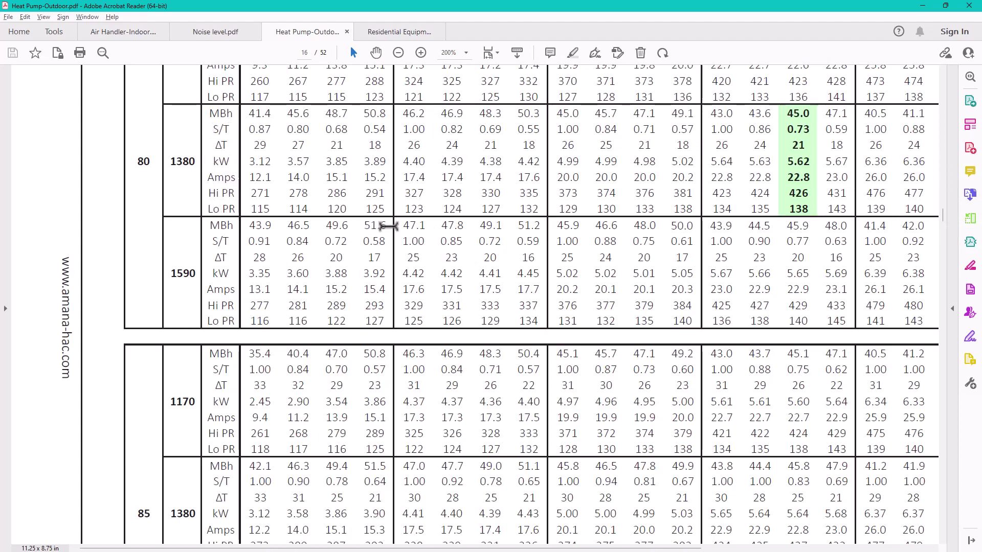
{"action": "left_click_drag", "start_coordinate": [940, 218], "coordinate": [945, 121]}
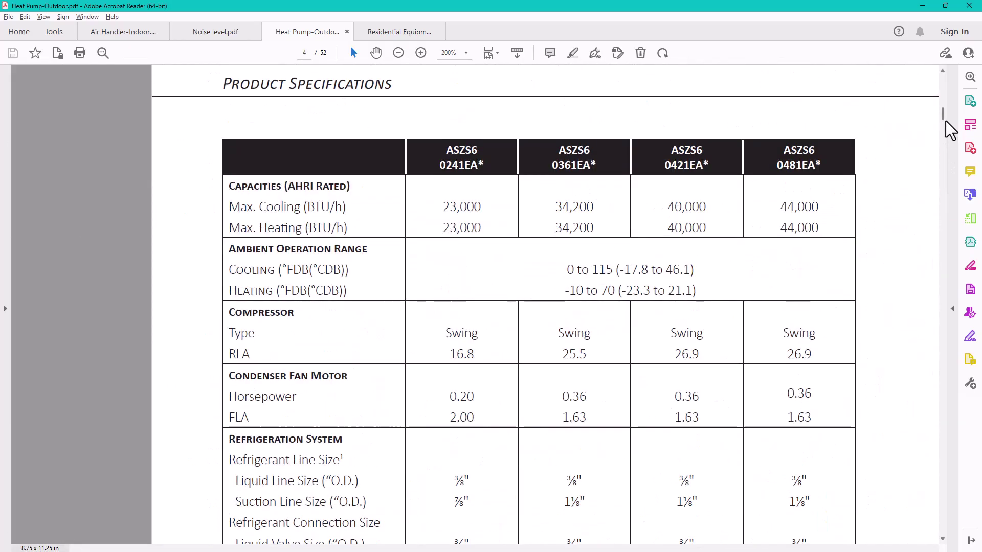
{"action": "scroll", "coordinate": [438, 206], "scroll_direction": "down", "scroll_amount": 1}
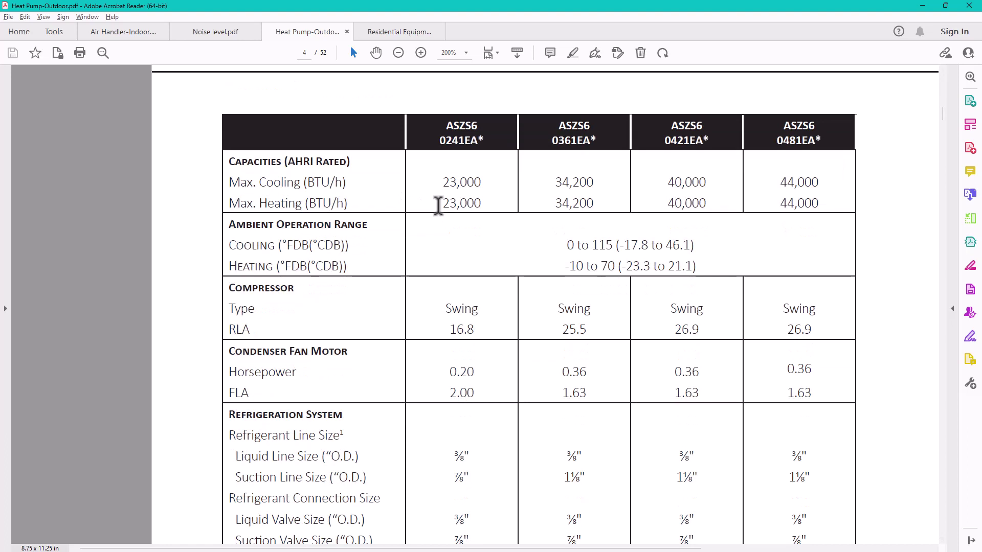
{"action": "scroll", "coordinate": [438, 207], "scroll_direction": "down", "scroll_amount": 4}
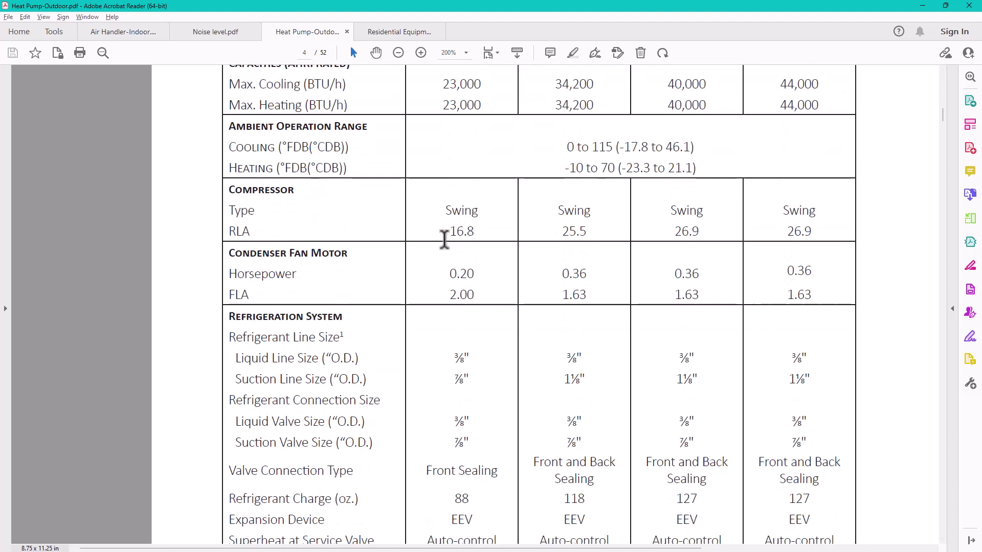
{"action": "scroll", "coordinate": [444, 240], "scroll_direction": "down", "scroll_amount": 6}
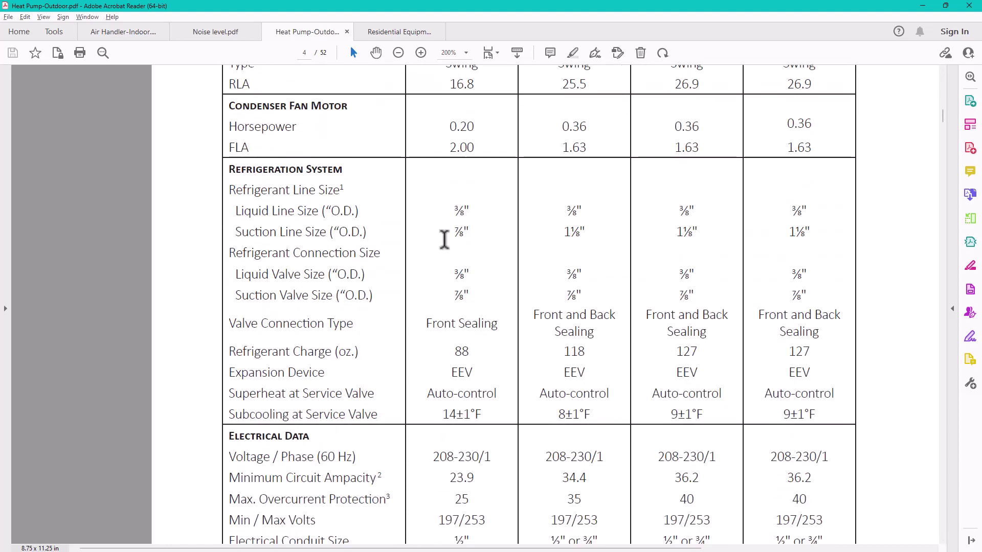
{"action": "scroll", "coordinate": [444, 240], "scroll_direction": "down", "scroll_amount": 13}
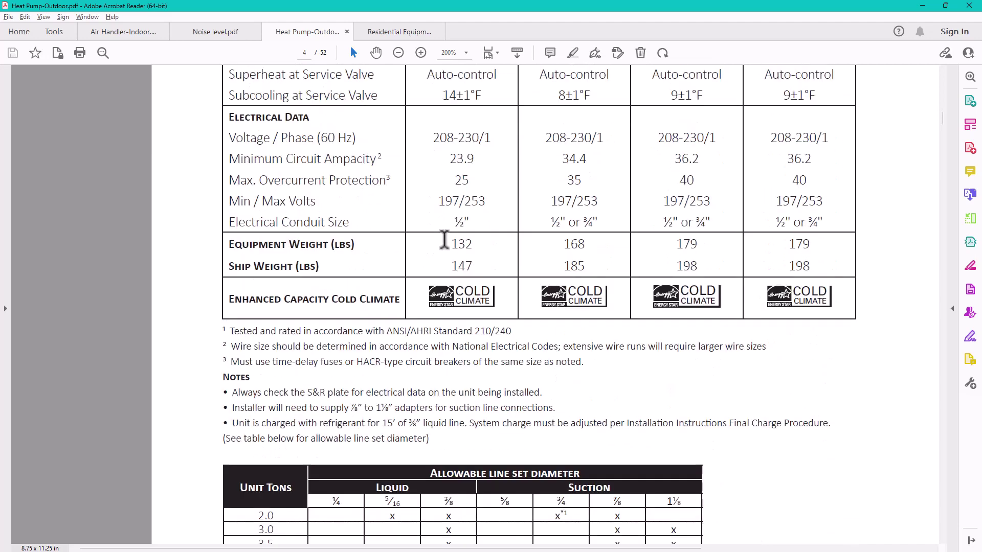
{"action": "scroll", "coordinate": [444, 240], "scroll_direction": "down", "scroll_amount": 10}
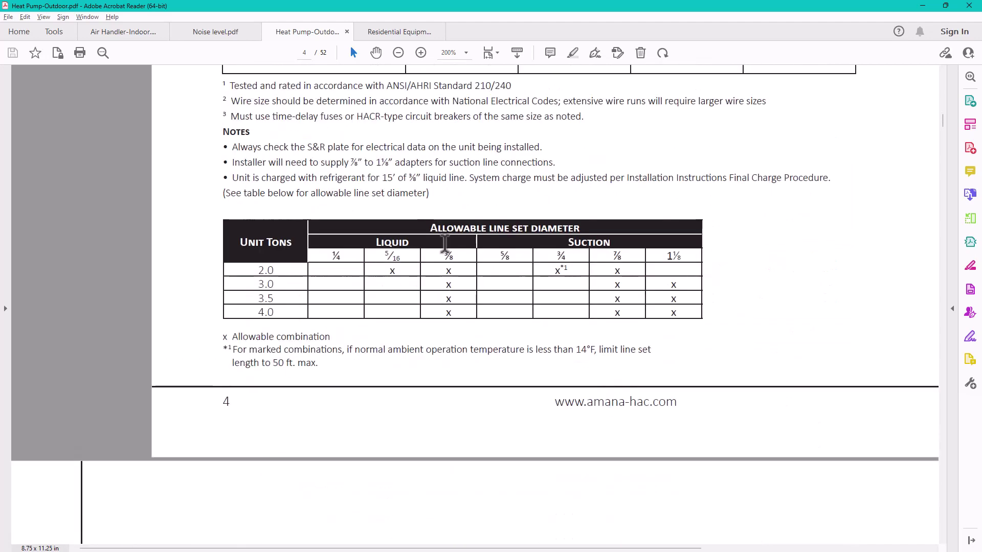
{"action": "scroll", "coordinate": [445, 245], "scroll_direction": "up", "scroll_amount": 14}
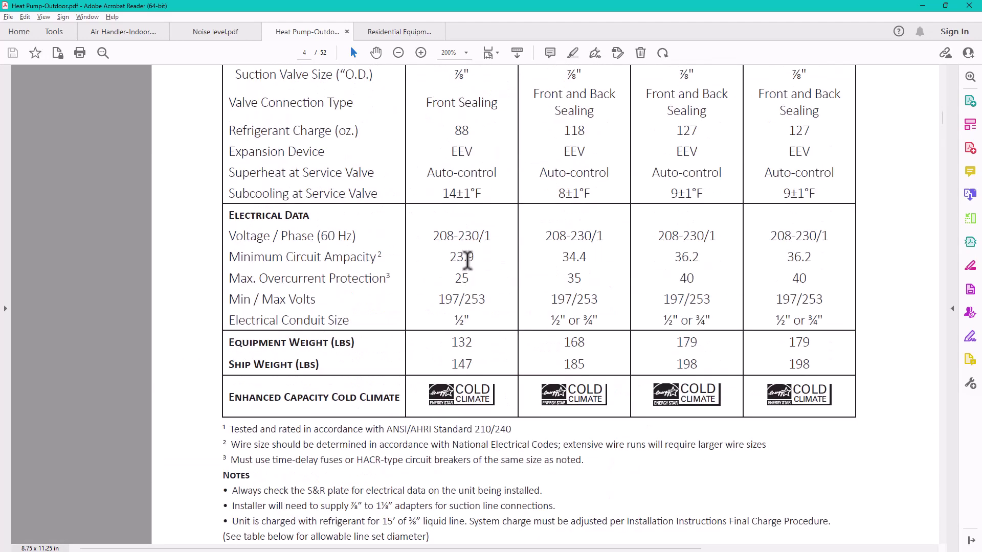
Step: Find the SEER2 and HSPF2 ratings on the PDF's cover page and set the HSPF rating to 8.6 in Right-Suite Universal
{"action": "key", "text": "Home"}
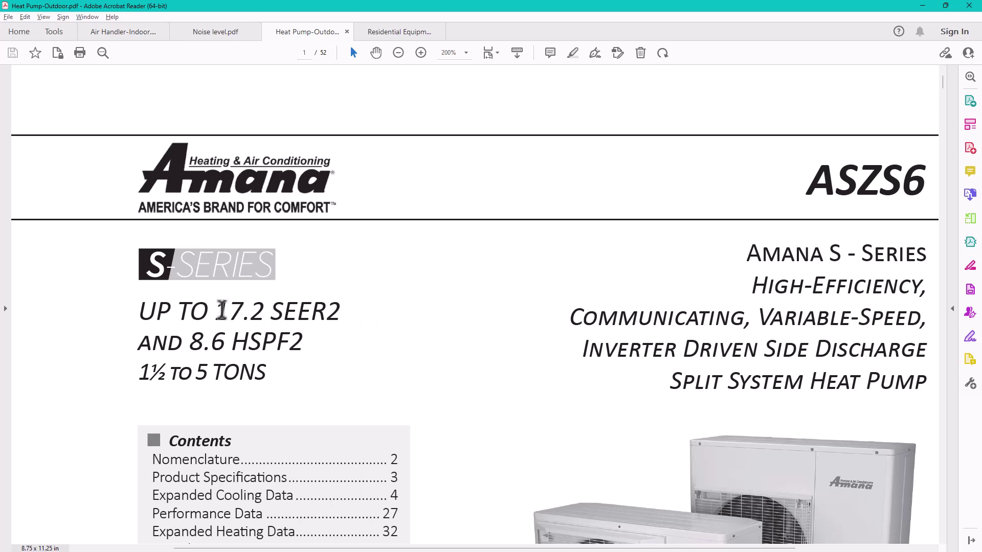
{"action": "left_click_drag", "start_coordinate": [221, 310], "coordinate": [266, 313]}
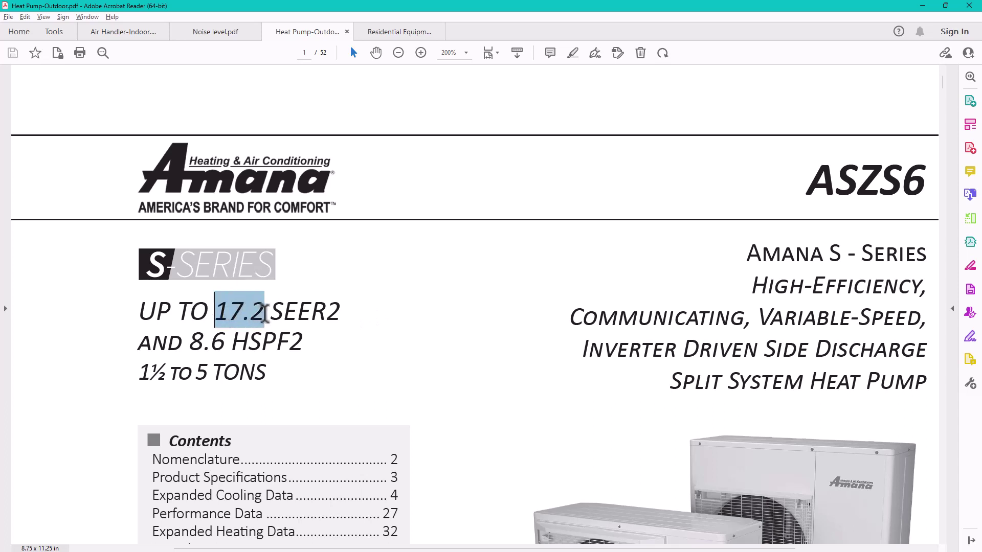
{"action": "key", "text": "alt+Tab"}
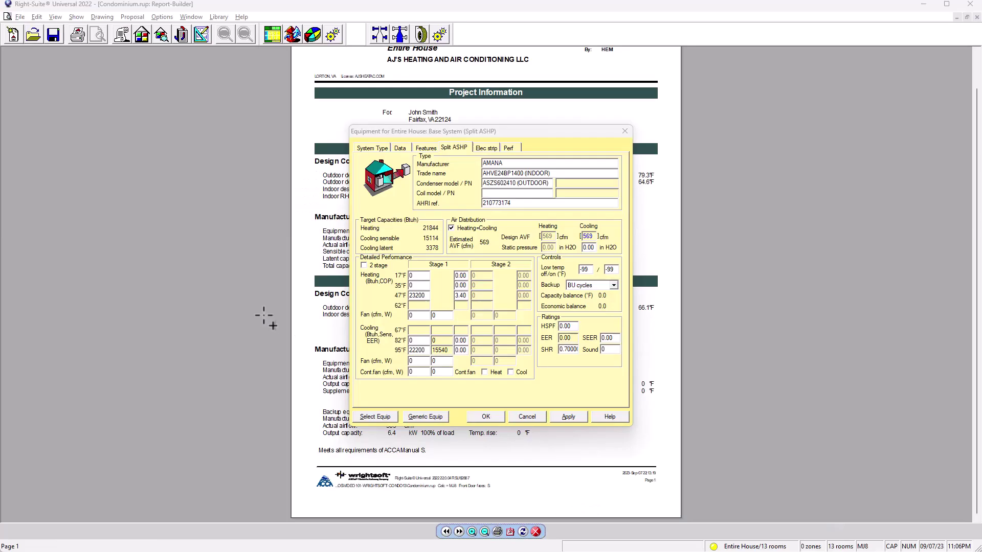
{"action": "left_click", "coordinate": [412, 350]}
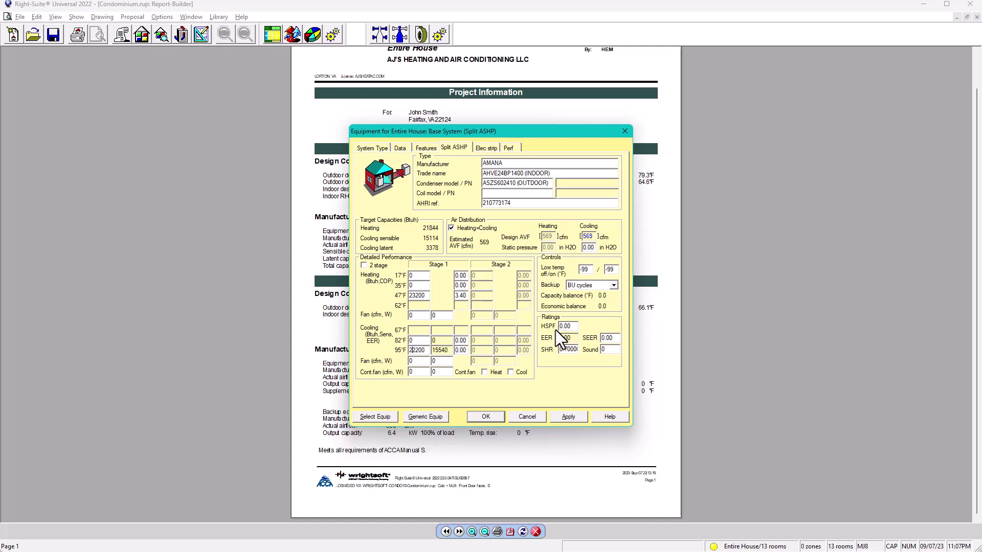
{"action": "left_click_drag", "start_coordinate": [562, 327], "coordinate": [573, 326]}
{"action": "key", "text": "alt+Tab"}
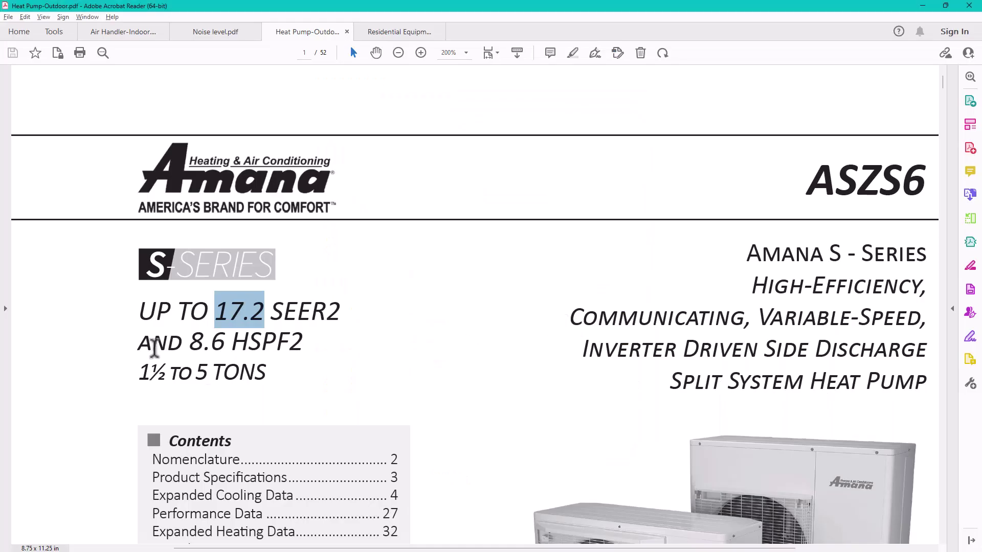
{"action": "key", "text": "alt+Tab"}
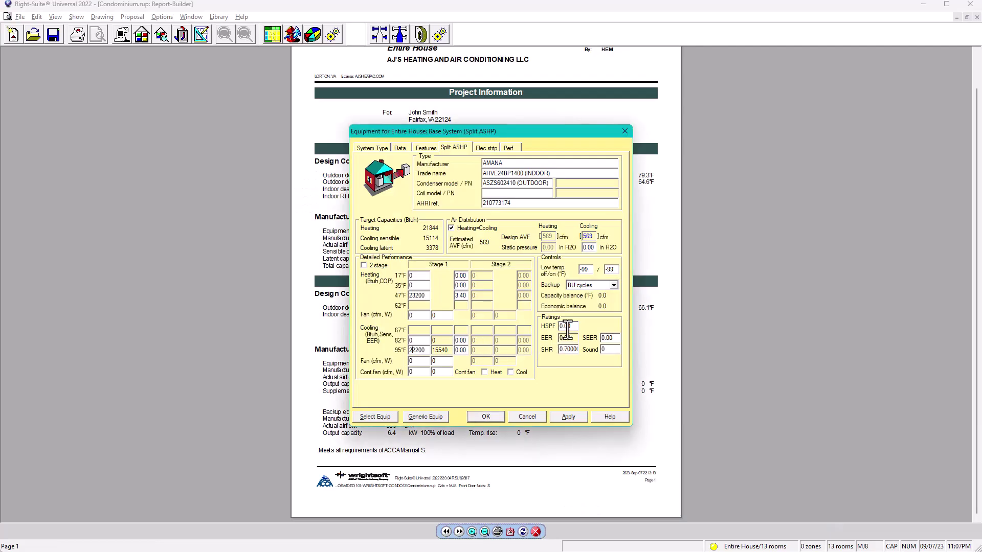
{"action": "left_click_drag", "start_coordinate": [572, 327], "coordinate": [482, 336]}
{"action": "type", "text": "8.6"}
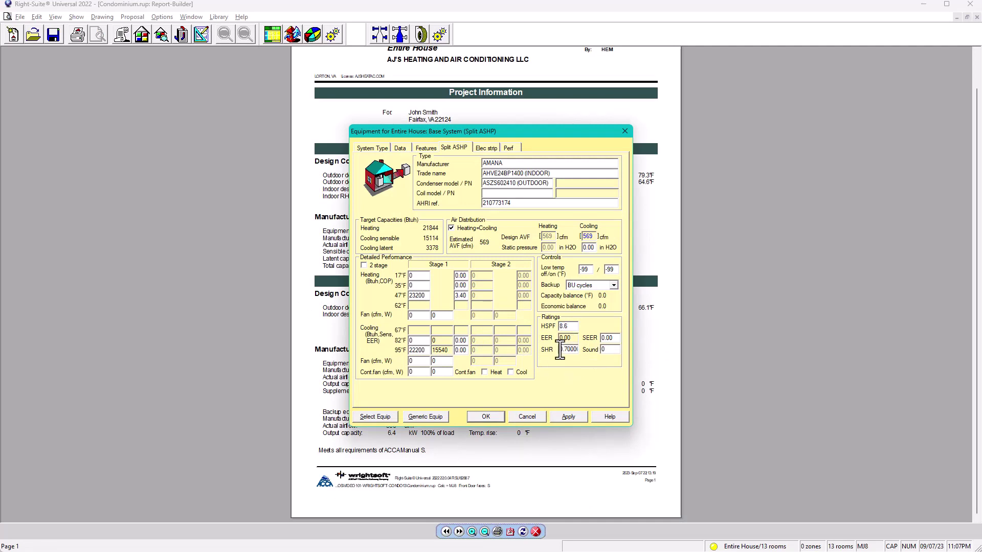
Step: Check the PDF's SEER2 rating, set the SEER to 17.2 in Right-Suite Universal, and apply and close the equipment settings
{"action": "key", "text": "alt+Tab"}
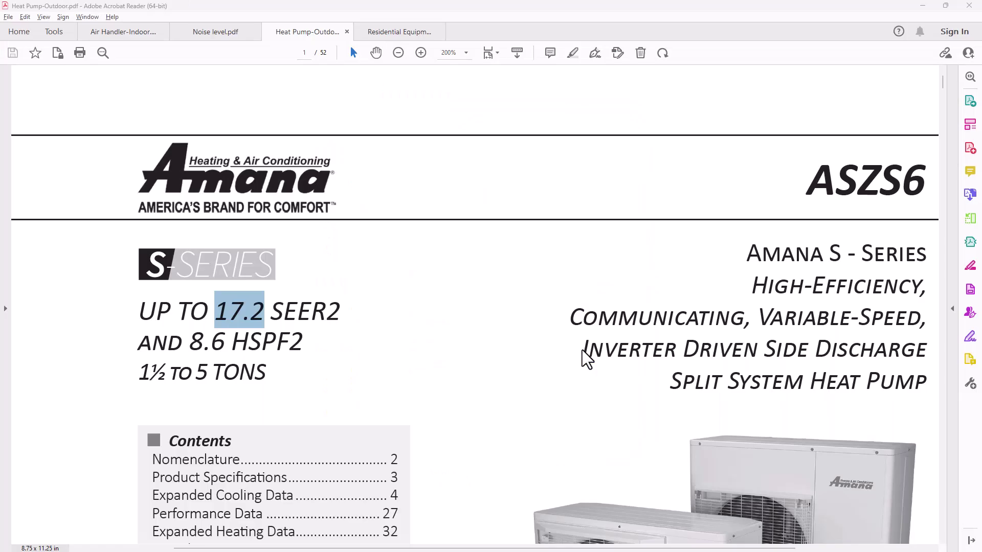
{"action": "left_click", "coordinate": [302, 320]}
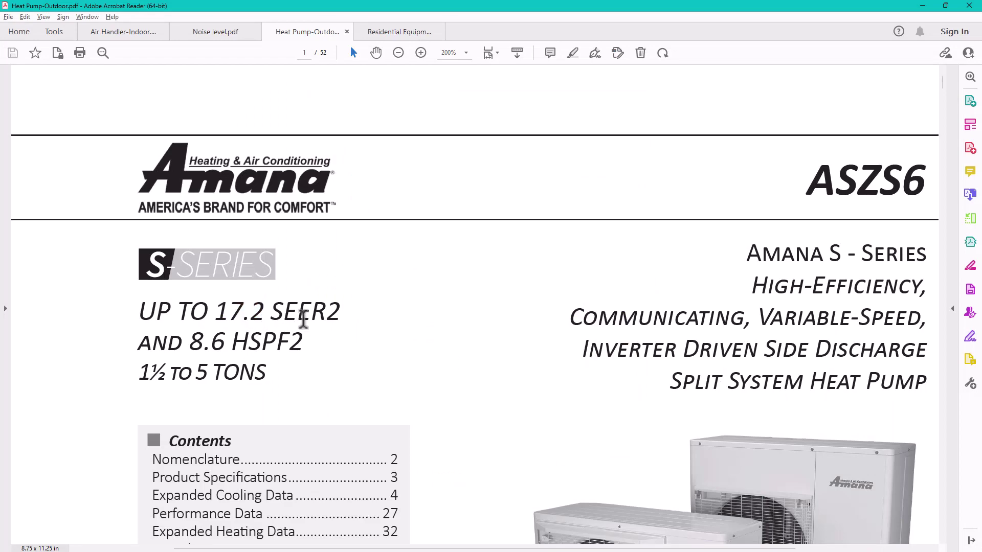
{"action": "key", "text": "alt+Tab"}
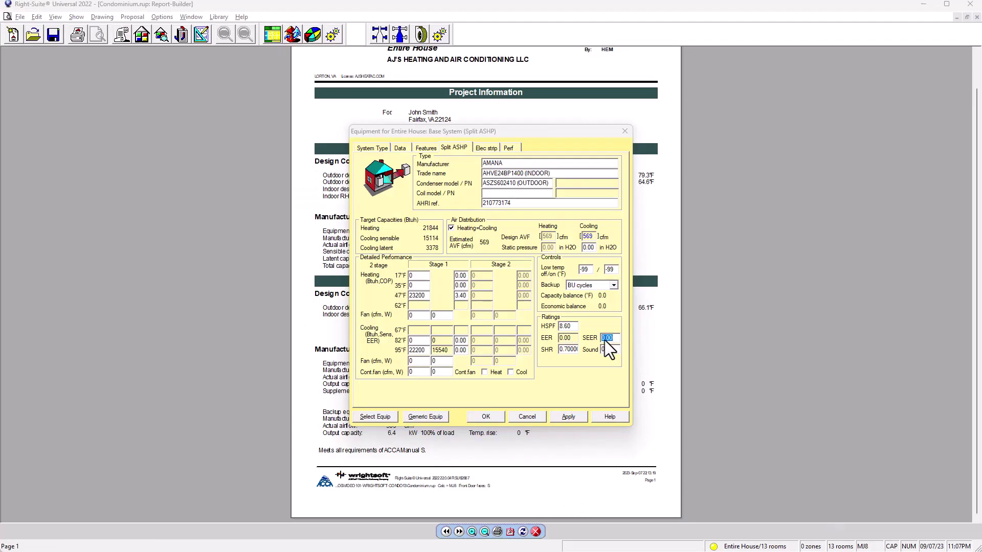
{"action": "double_click", "coordinate": [606, 338]}
{"action": "type", "text": "17.2"}
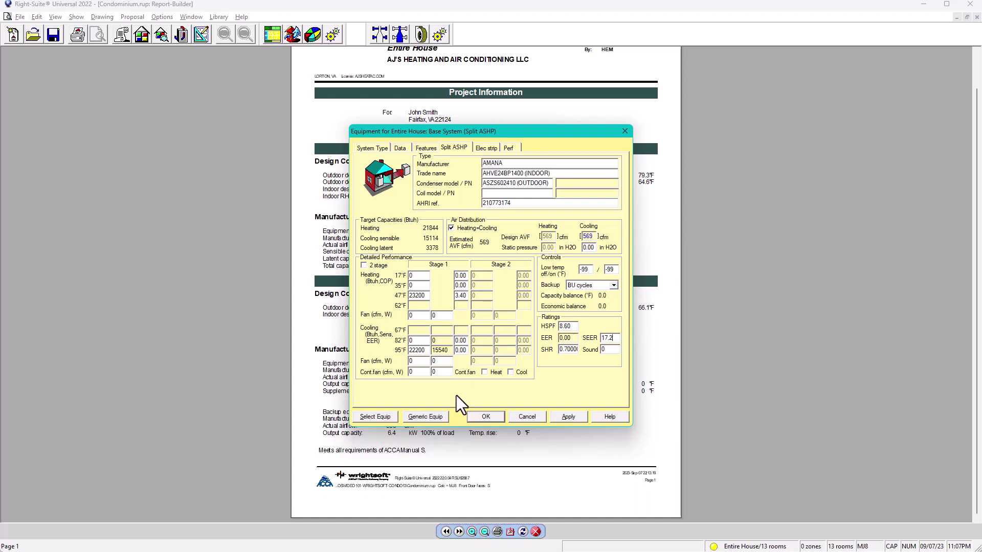
{"action": "left_click", "coordinate": [567, 417]}
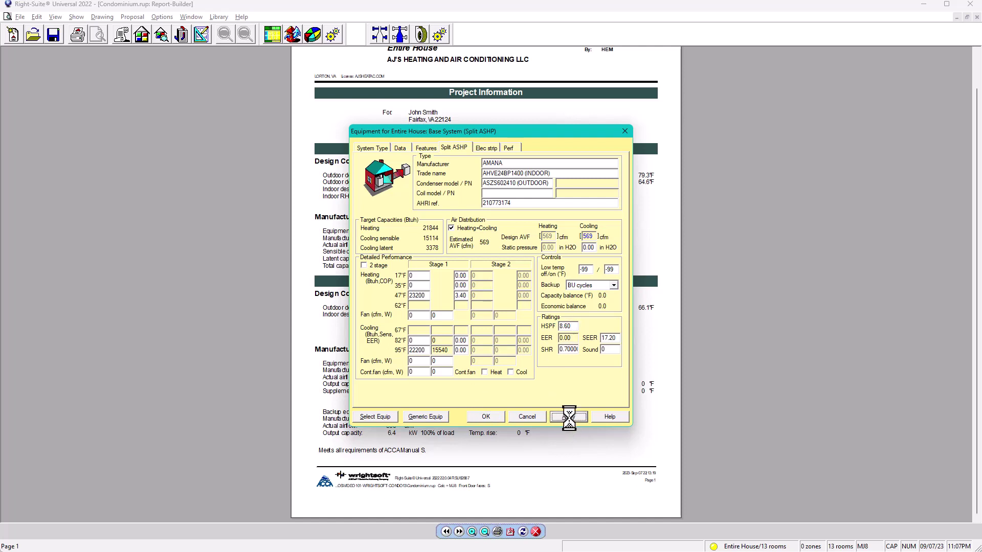
{"action": "left_click", "coordinate": [486, 417]}
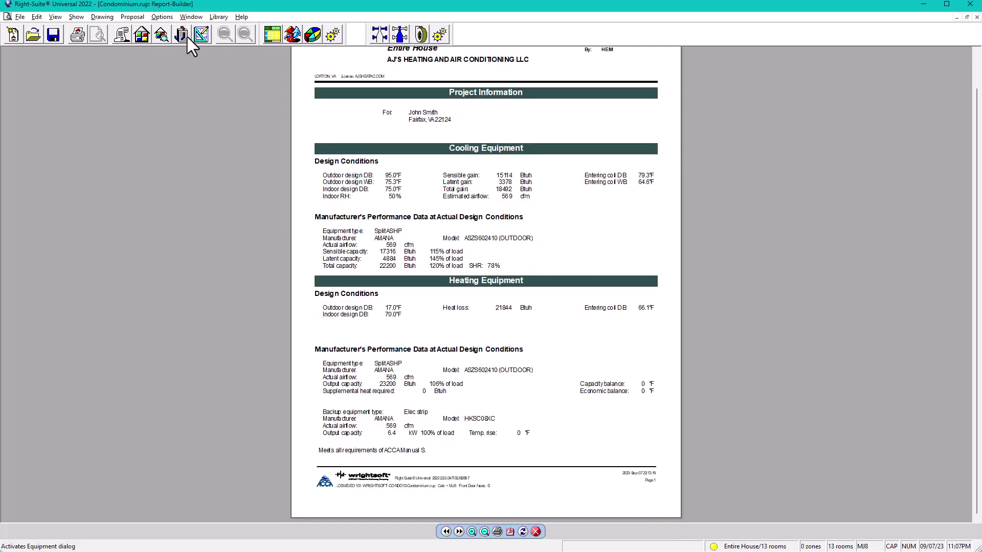
Step: Close the open report, preview the Equipment: ACCA Manual S Compliance Report, read through it, and close it
{"action": "left_click", "coordinate": [536, 532]}
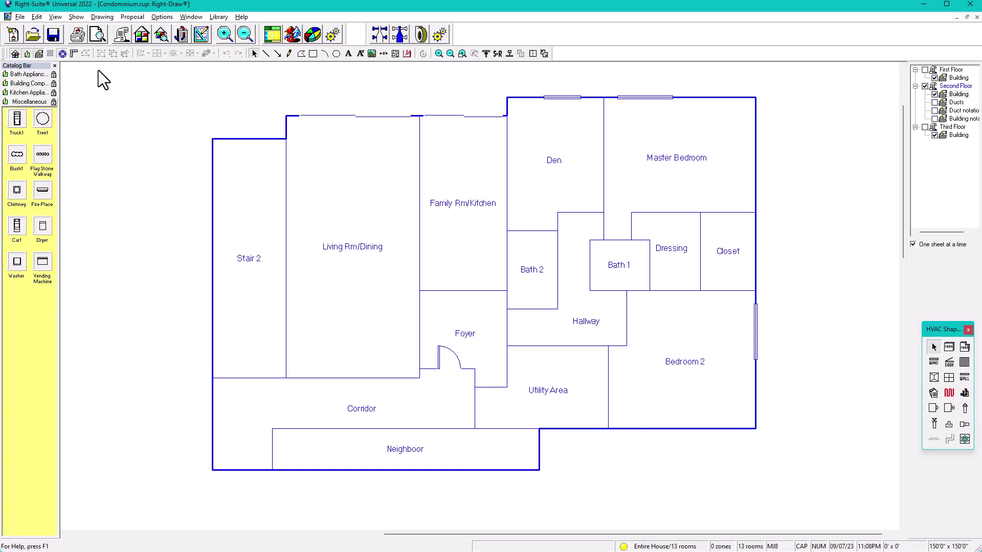
{"action": "left_click", "coordinate": [96, 35]}
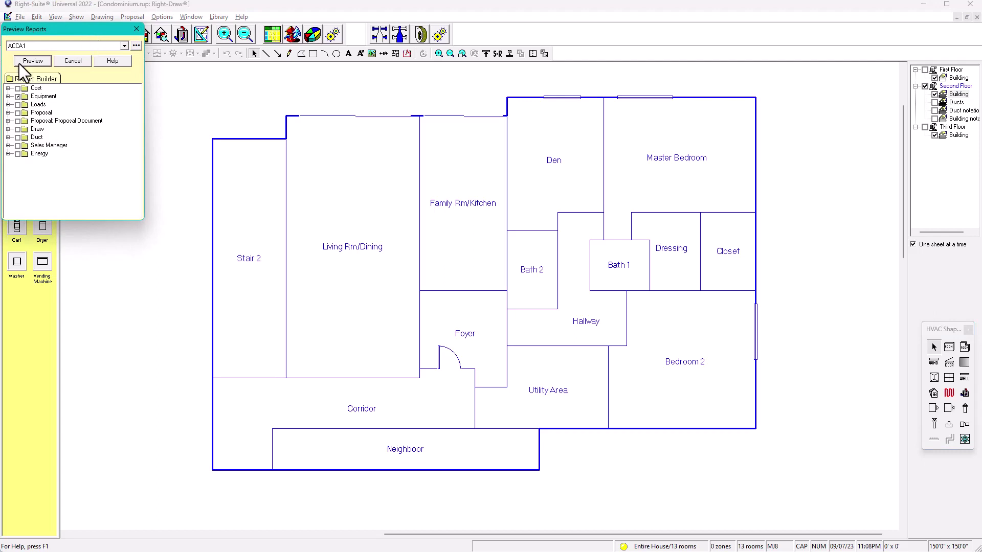
{"action": "left_click", "coordinate": [8, 97]}
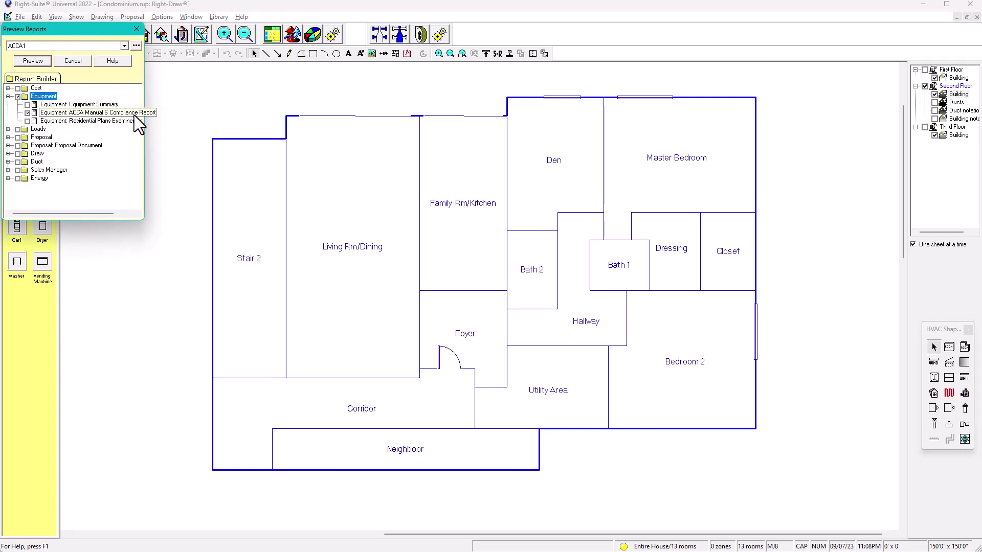
{"action": "left_click", "coordinate": [28, 62]}
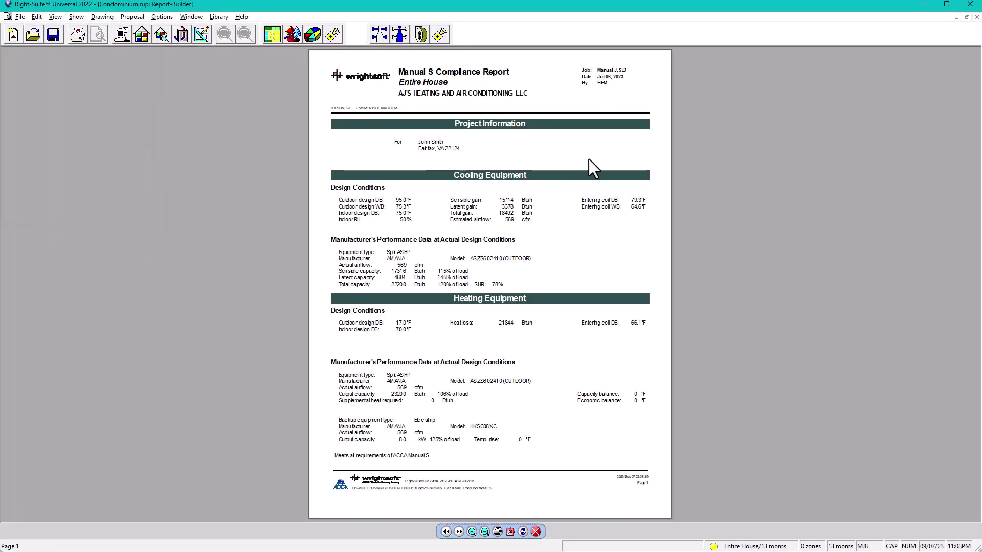
{"action": "left_click", "coordinate": [471, 532]}
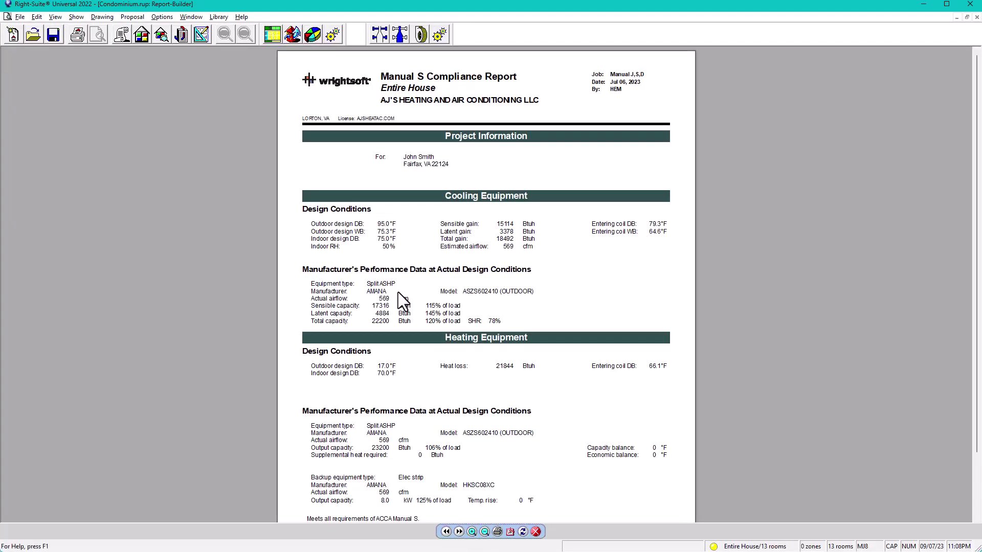
{"action": "scroll", "coordinate": [397, 269], "scroll_direction": "down", "scroll_amount": 2}
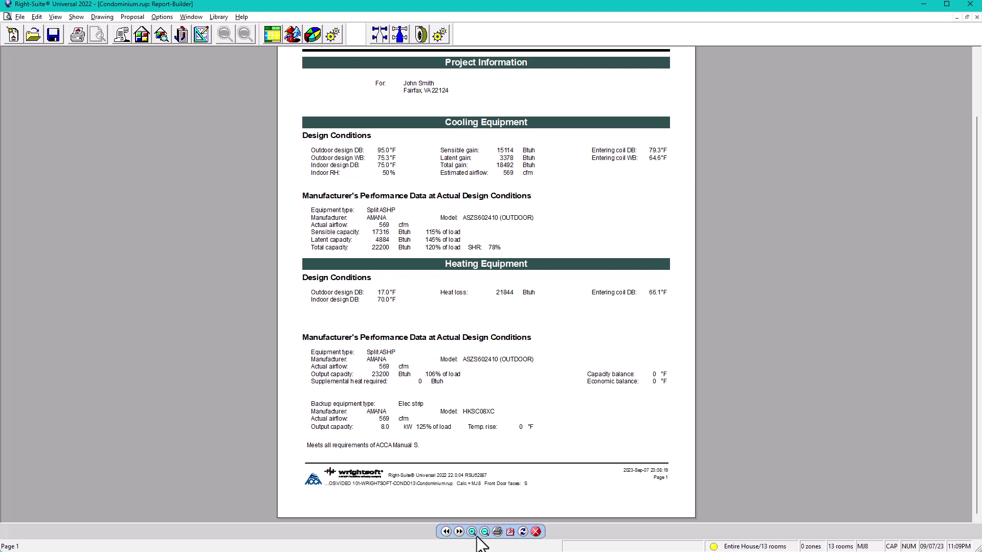
{"action": "left_click", "coordinate": [535, 530]}
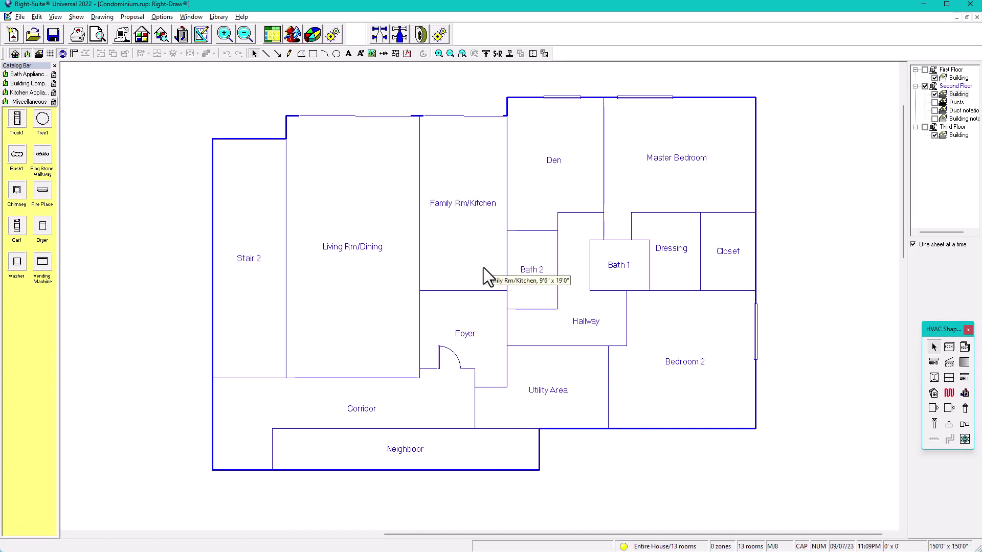
Step: Open the equipment's Split ASHP settings and check the cooling design airflow and the indoor unit's trade name
{"action": "left_click", "coordinate": [180, 36]}
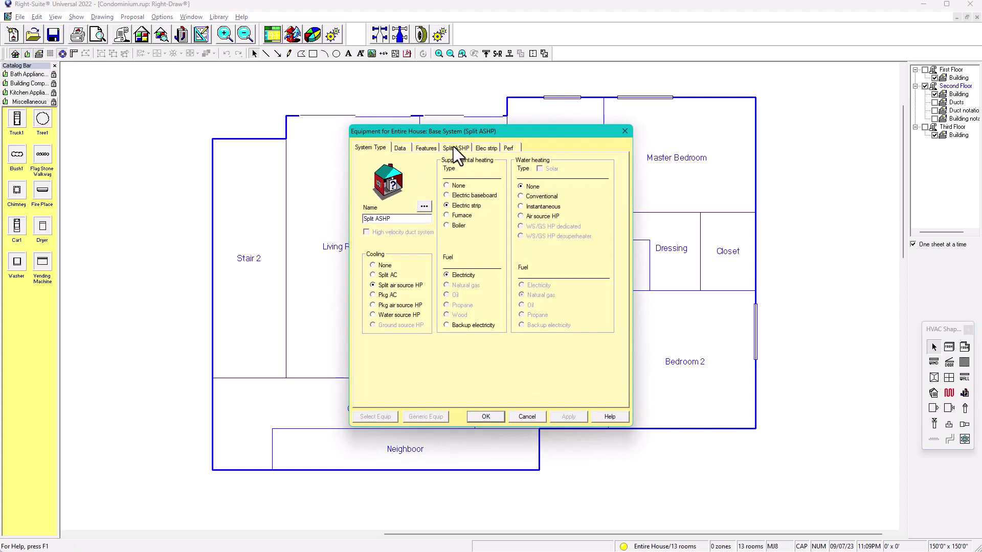
{"action": "left_click", "coordinate": [455, 147]}
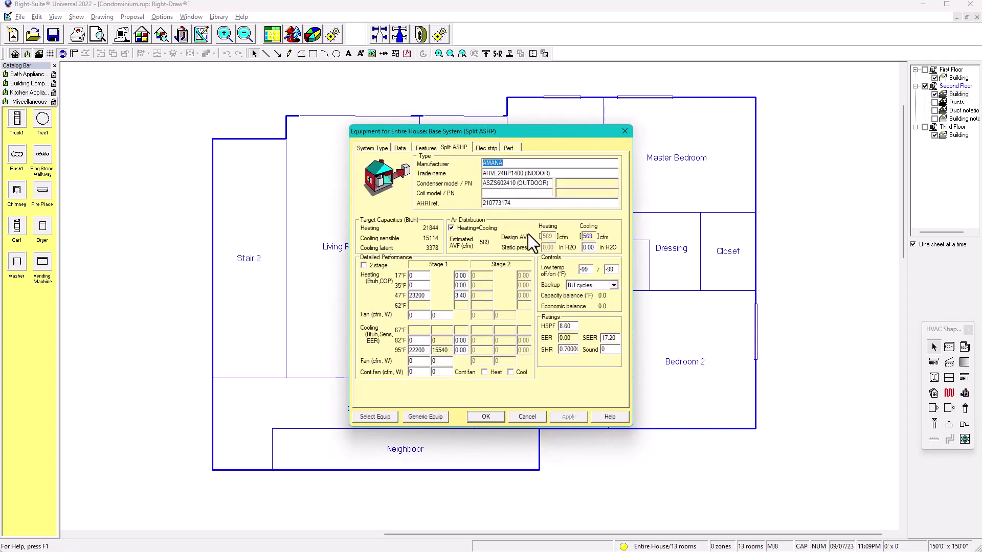
{"action": "double_click", "coordinate": [588, 236]}
{"action": "left_click_drag", "start_coordinate": [553, 173], "coordinate": [478, 170]}
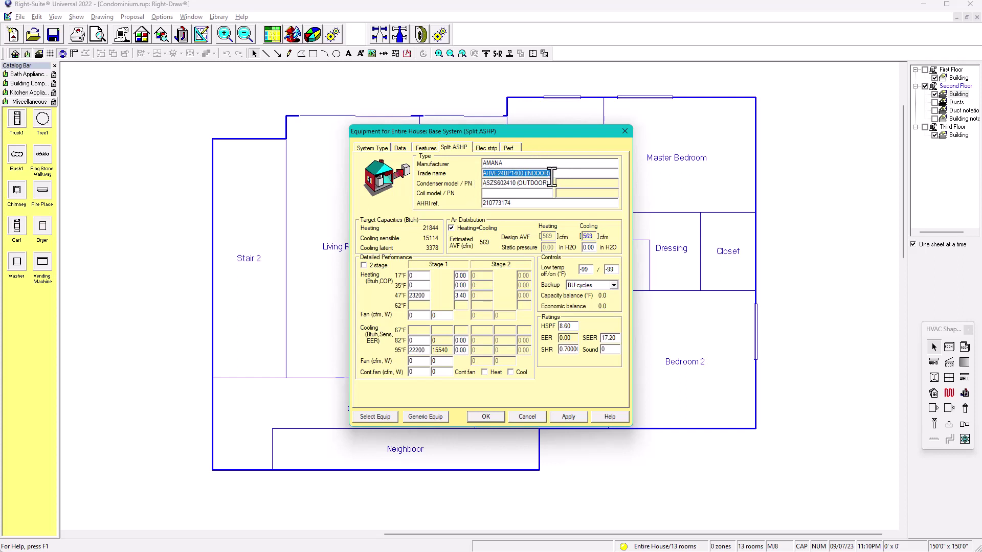
Step: Switch to Adobe Acrobat Reader and find the Rated Indoor Airflow Rate table in Air Handler-Indoor.pdf
{"action": "key", "text": "alt+Tab"}
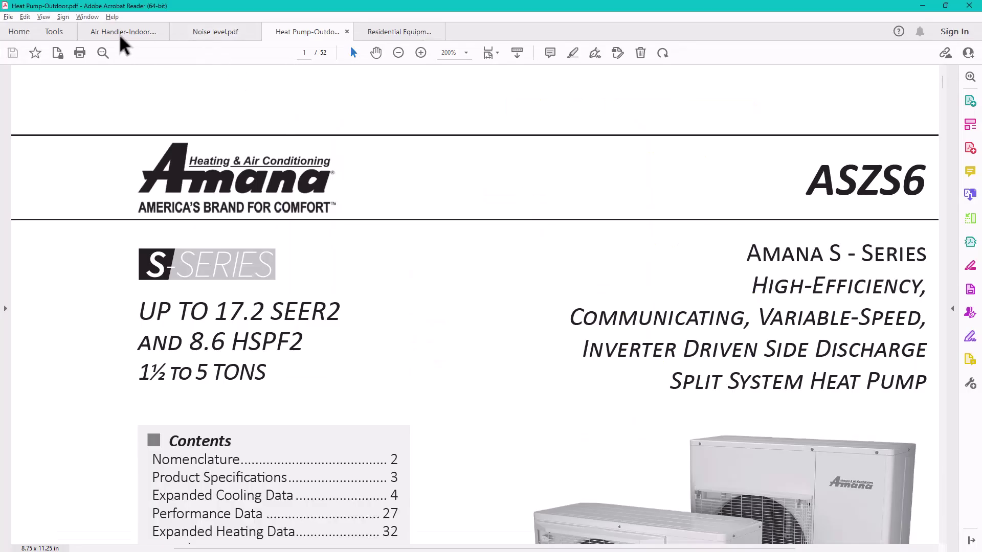
{"action": "left_click", "coordinate": [116, 30]}
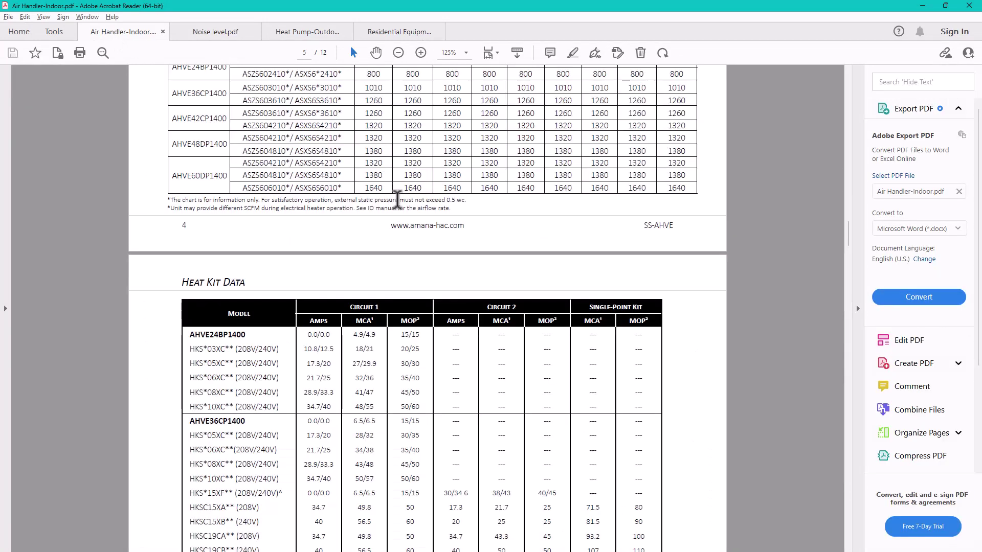
{"action": "scroll", "coordinate": [399, 192], "scroll_direction": "up", "scroll_amount": 2}
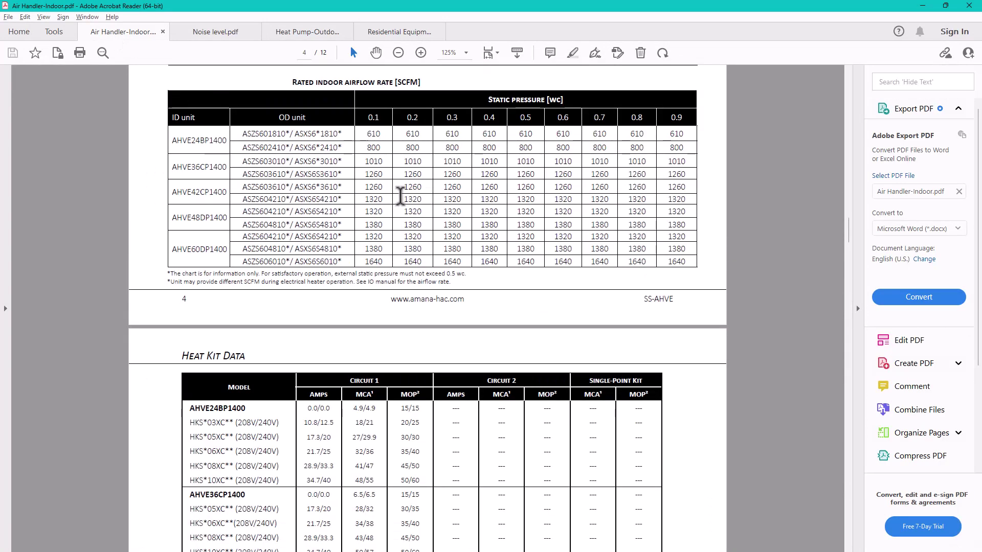
{"action": "scroll", "coordinate": [400, 196], "scroll_direction": "up", "scroll_amount": 2}
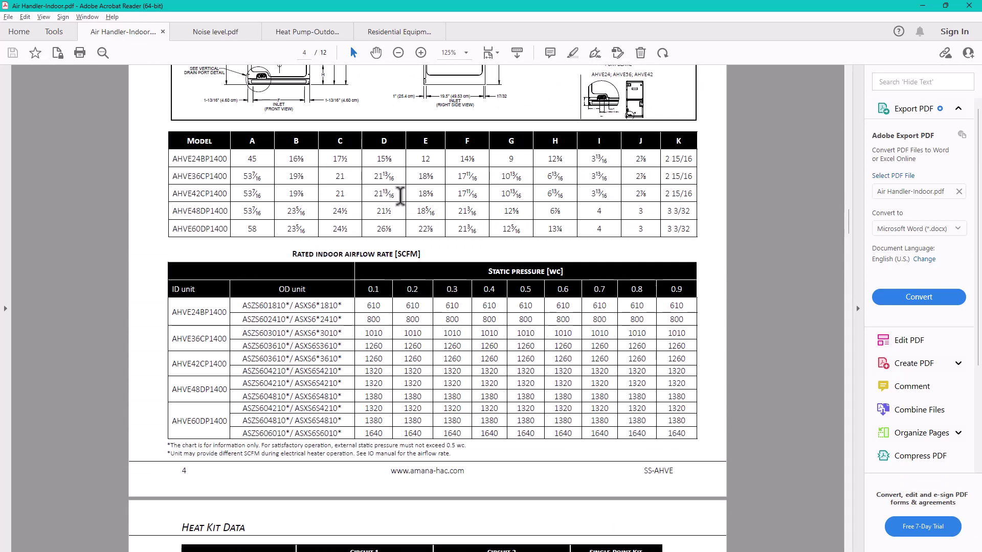
{"action": "scroll", "coordinate": [402, 200], "scroll_direction": "down", "scroll_amount": 1}
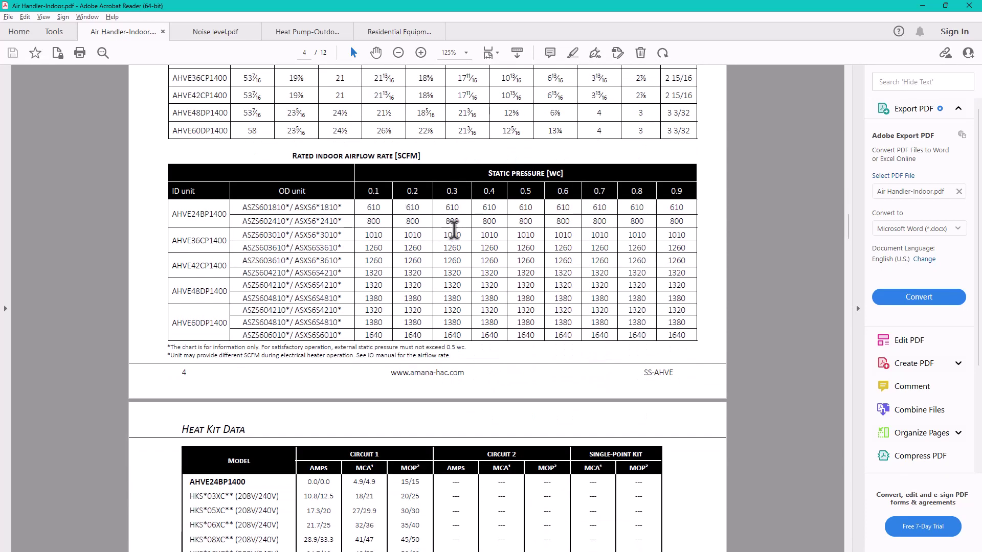
{"action": "scroll", "coordinate": [508, 227], "scroll_direction": "up", "scroll_amount": 1, "text": "ctrl"}
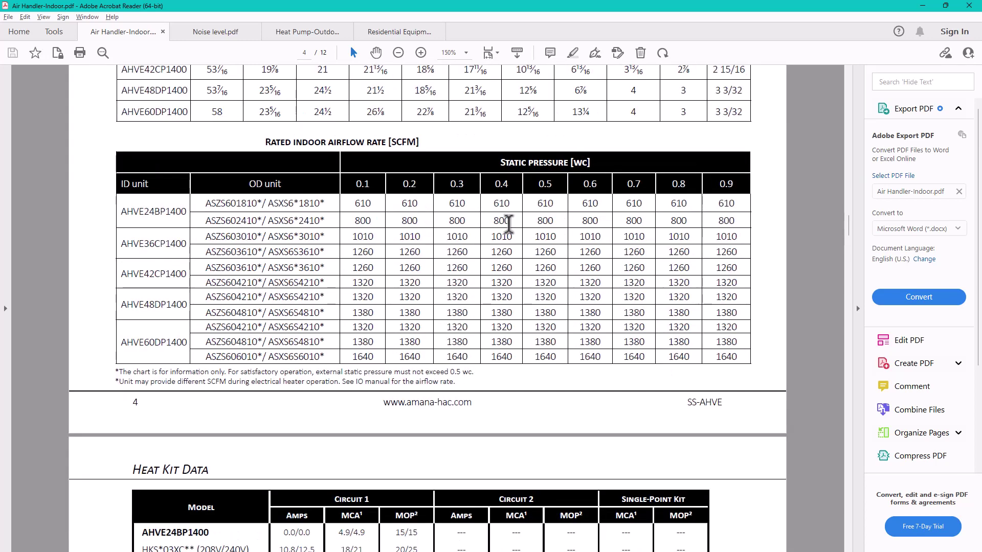
{"action": "scroll", "coordinate": [508, 223], "scroll_direction": "up", "scroll_amount": 1, "text": "ctrl"}
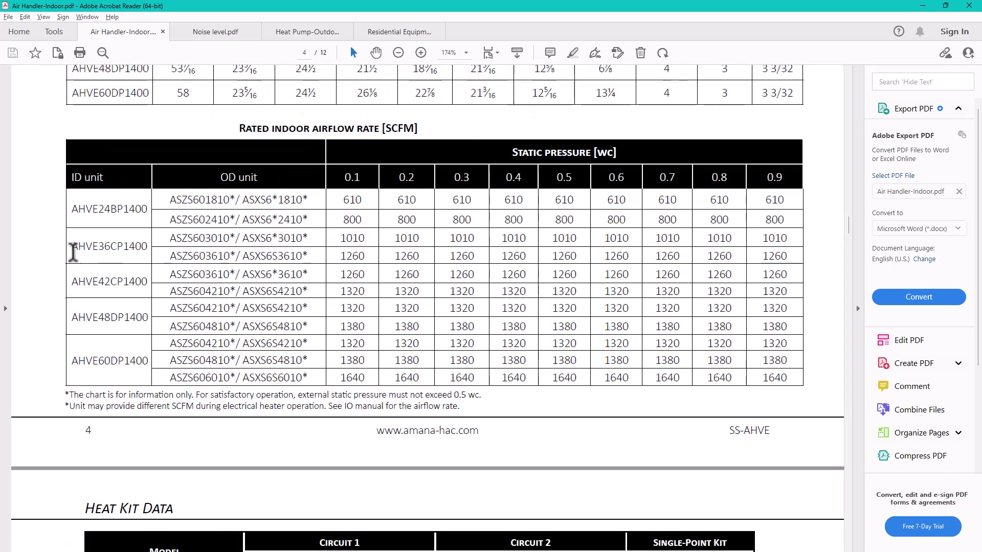
Step: Look up the AHVE24BP1400 airflow with the ASZS602410* outdoor unit, comparing the 0.5 and 0.7 static pressure columns
{"action": "left_click_drag", "start_coordinate": [72, 208], "coordinate": [147, 210]}
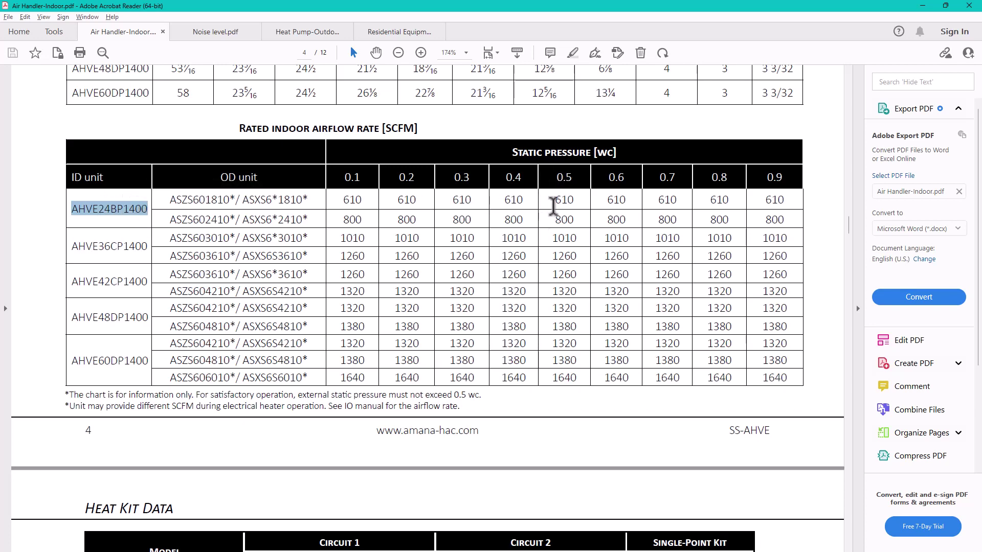
{"action": "left_click_drag", "start_coordinate": [554, 177], "coordinate": [576, 177]}
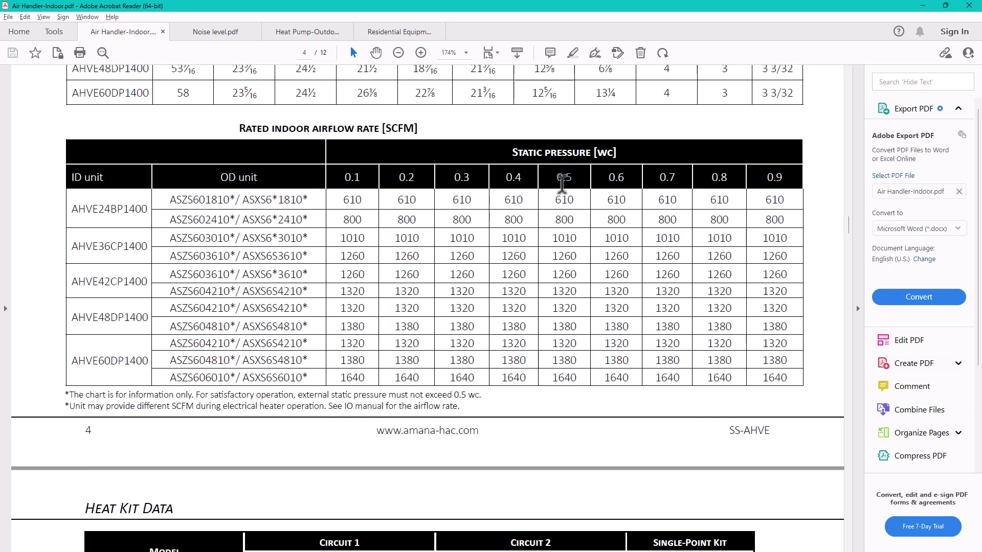
{"action": "left_click_drag", "start_coordinate": [551, 219], "coordinate": [571, 221]}
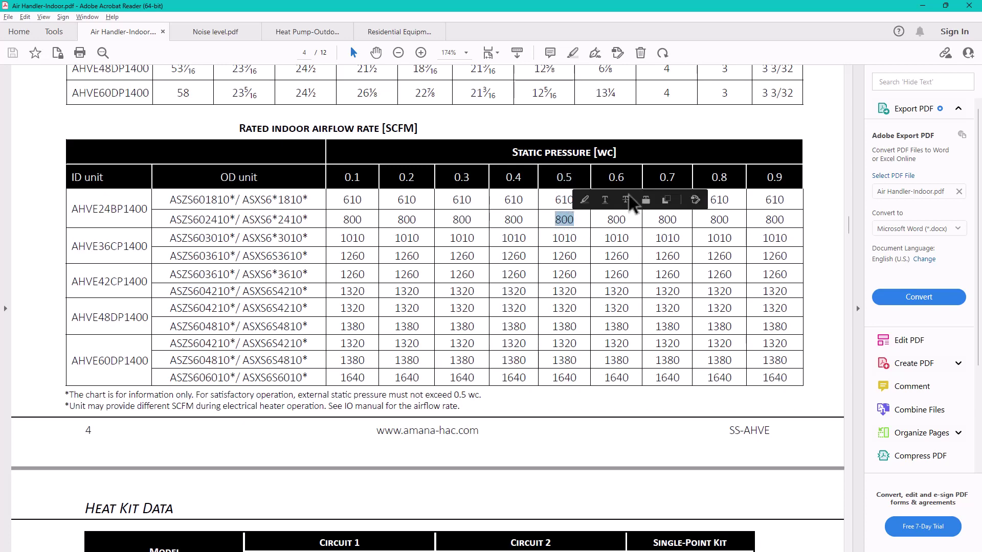
{"action": "left_click_drag", "start_coordinate": [657, 177], "coordinate": [680, 177]}
{"action": "left_click_drag", "start_coordinate": [658, 219], "coordinate": [678, 220]}
{"action": "left_click", "coordinate": [655, 231]}
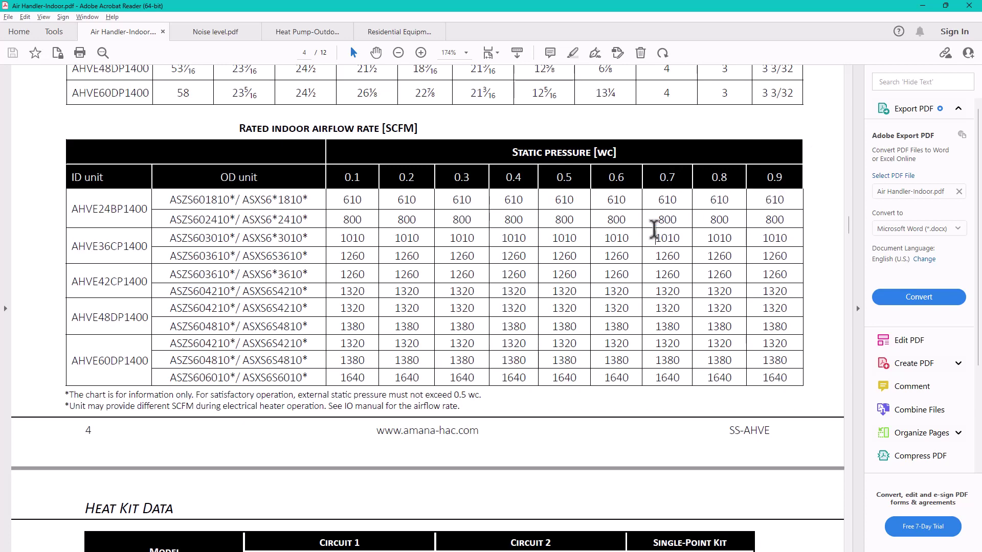
{"action": "left_click_drag", "start_coordinate": [170, 219], "coordinate": [294, 215]}
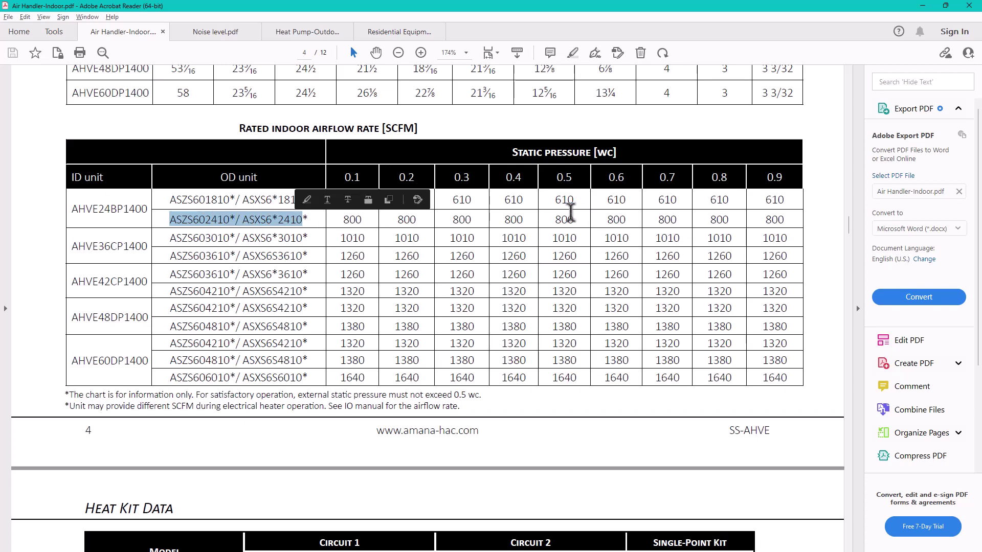
{"action": "left_click_drag", "start_coordinate": [554, 220], "coordinate": [581, 217]}
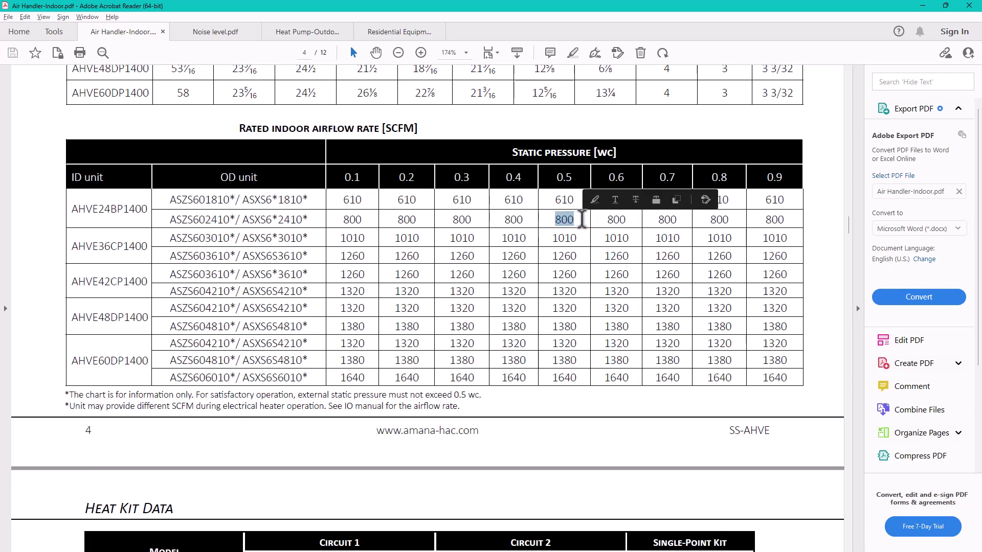
{"action": "left_click", "coordinate": [565, 221]}
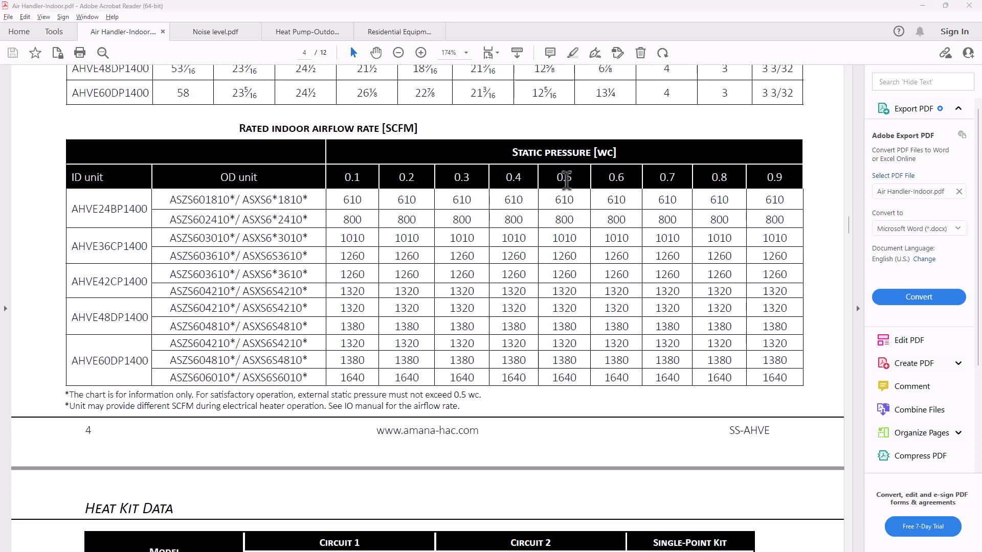
Step: Switch to Right-Suite Universal, set the Split ASHP's cooling design AVF to 800 cfm, and apply and close the equipment settings
{"action": "key", "text": "alt+Tab"}
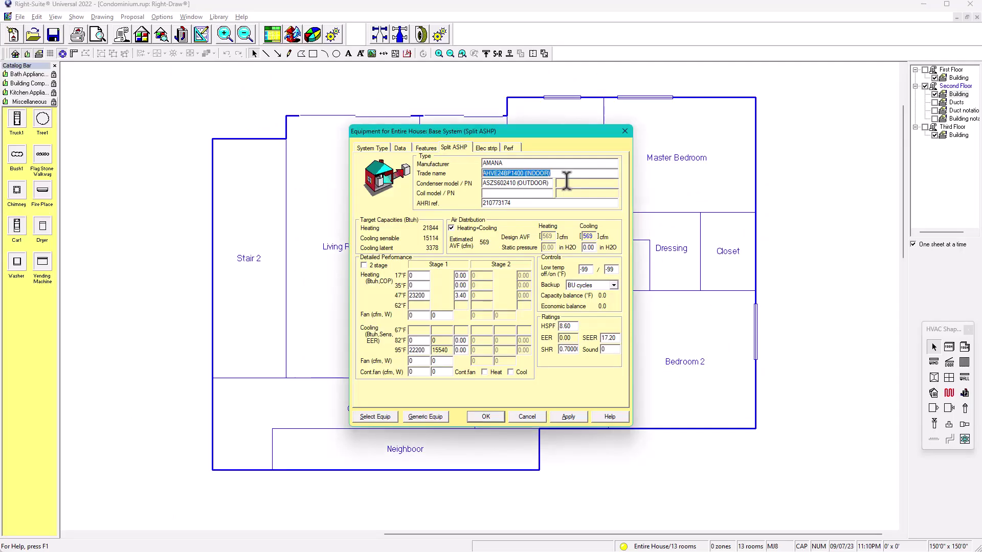
{"action": "left_click", "coordinate": [589, 237]}
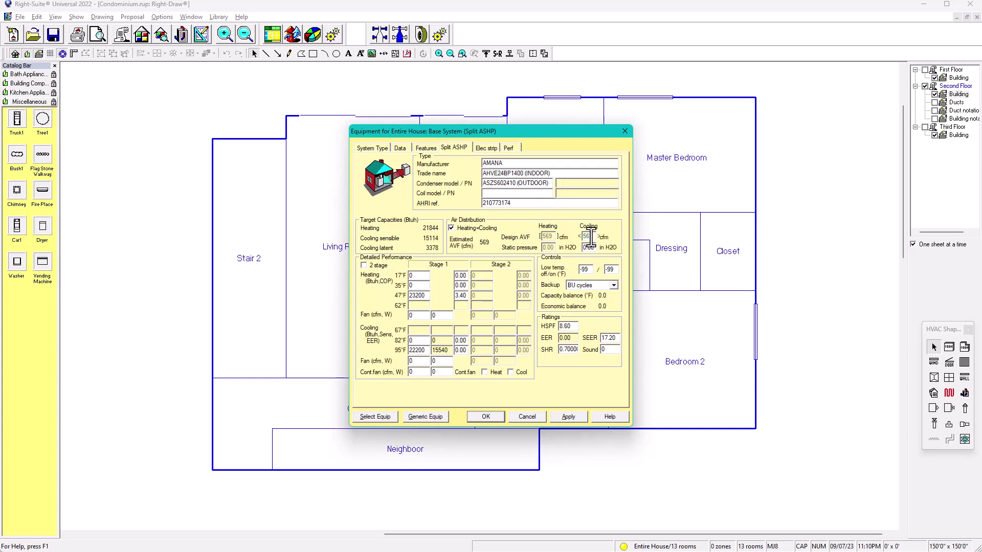
{"action": "double_click", "coordinate": [589, 237]}
{"action": "left_click", "coordinate": [567, 419]}
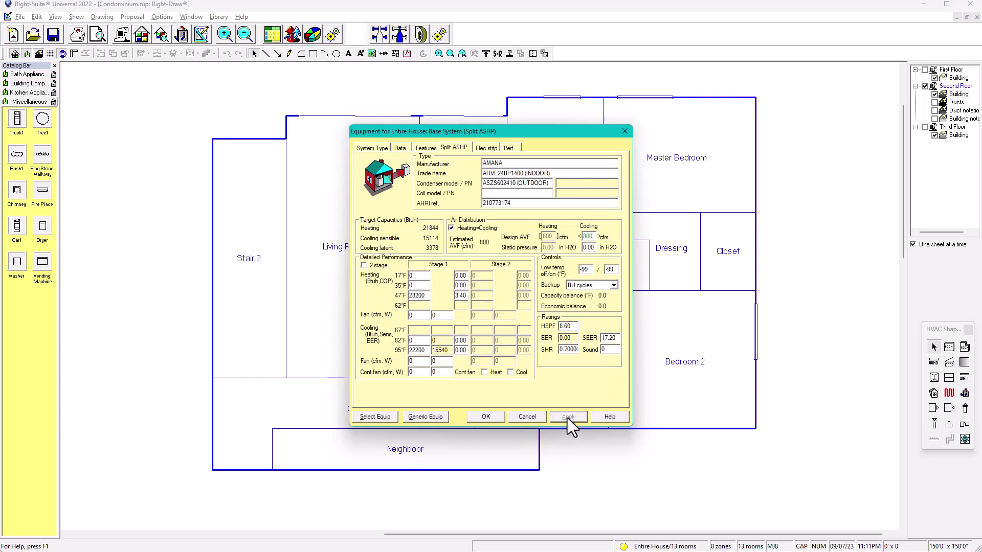
{"action": "left_click", "coordinate": [487, 417]}
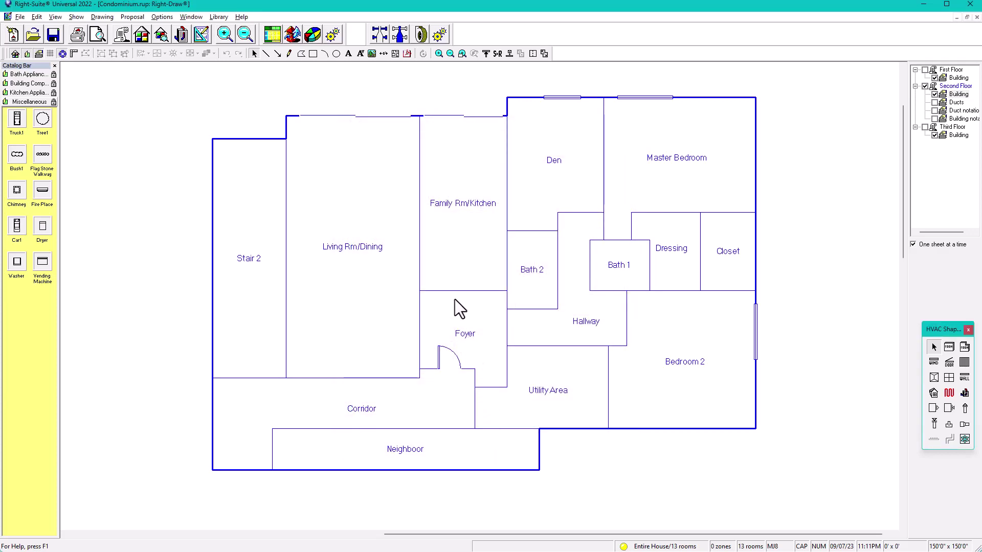
Step: Open the Static Pressure worksheet for the entire house and check the Split ASHP's air distribution settings
{"action": "left_click", "coordinate": [422, 38]}
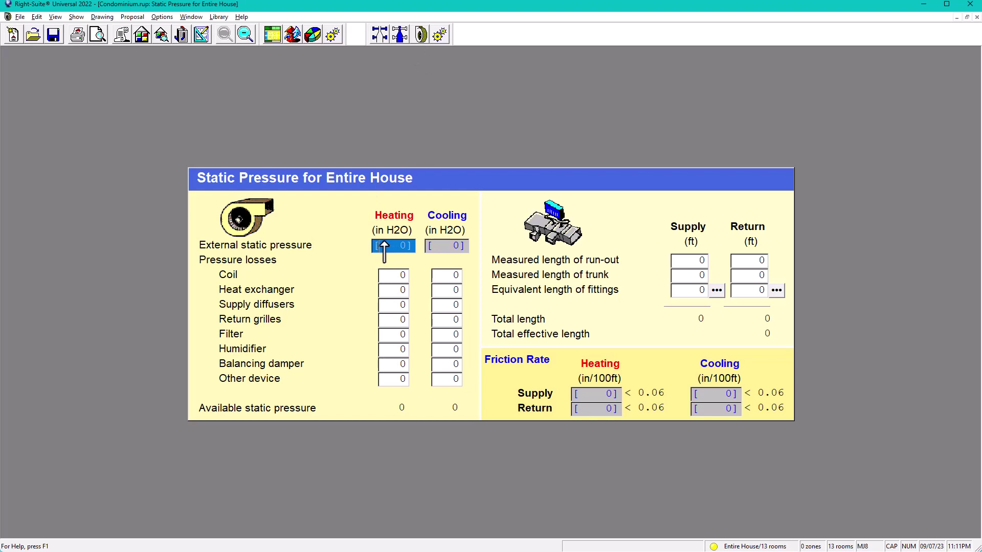
{"action": "left_click", "coordinate": [184, 33]}
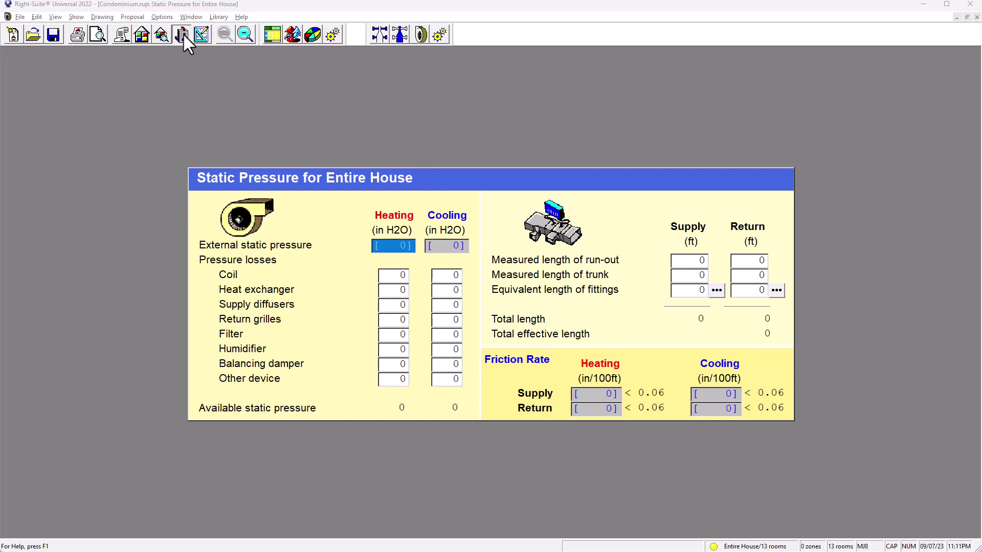
{"action": "left_click", "coordinate": [455, 148]}
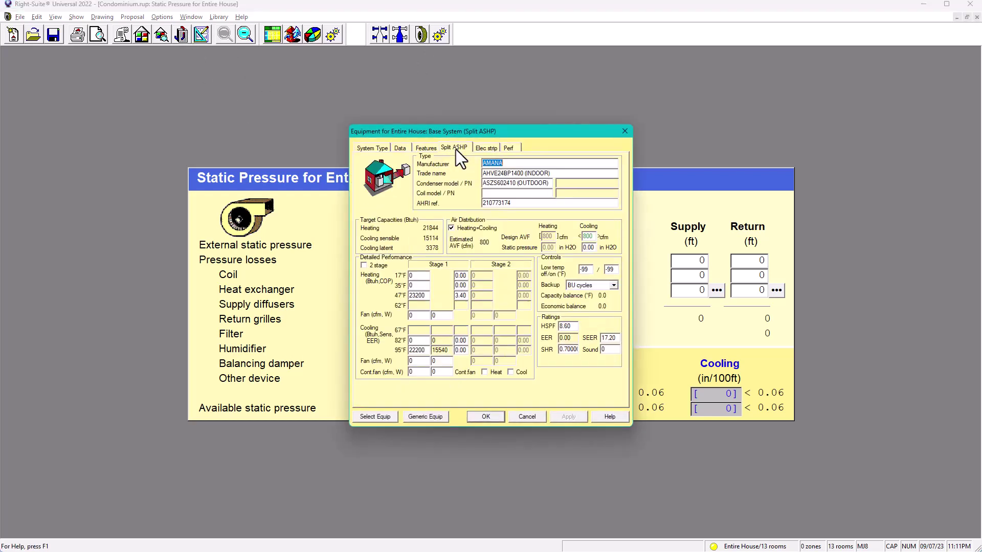
{"action": "left_click", "coordinate": [625, 131]}
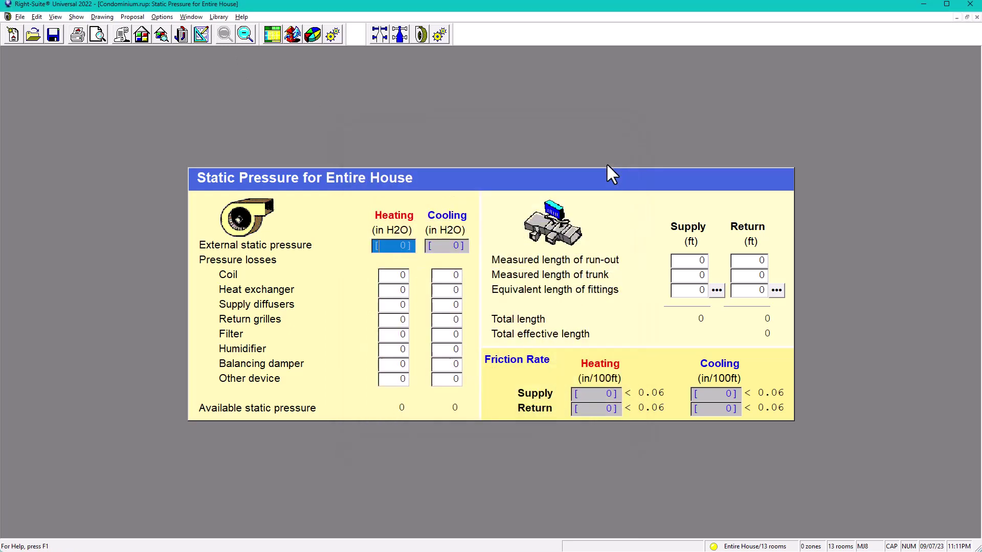
Step: Set the Split ASHP's cooling static pressure to 0.5 in H2O, apply it, and switch back to the air handler PDF's airflow table
{"action": "left_click", "coordinate": [181, 34]}
{"action": "left_click", "coordinate": [456, 148]}
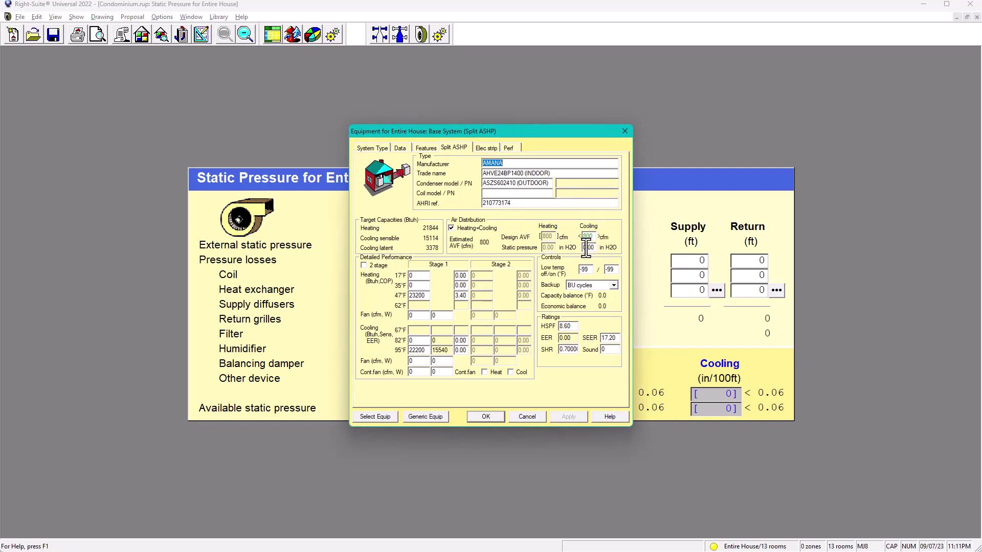
{"action": "double_click", "coordinate": [586, 247]}
{"action": "type", "text": "0.5"}
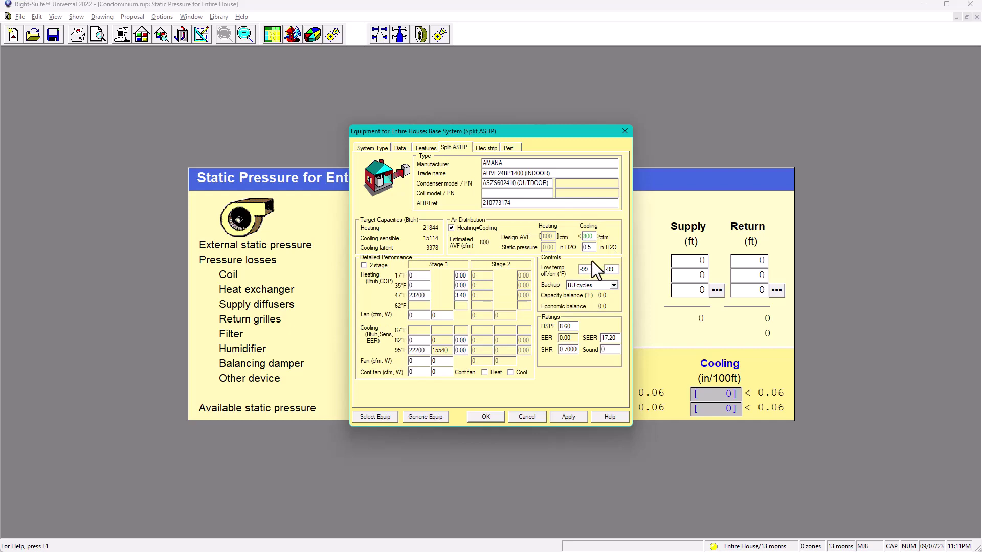
{"action": "left_click", "coordinate": [568, 416]}
{"action": "key", "text": "alt+Tab"}
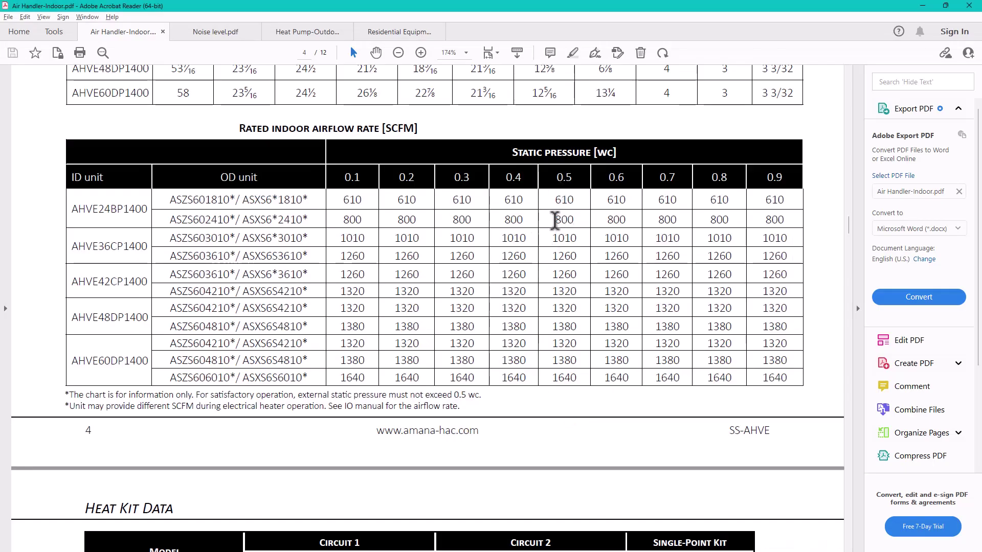
Step: Compare the AHVE24BP1400 airflow with the ASZS602410* unit at 0.5, 0.6 and 0.7 static pressure, cross-checking the Split ASHP's air distribution values
{"action": "double_click", "coordinate": [563, 220]}
{"action": "left_click_drag", "start_coordinate": [559, 177], "coordinate": [574, 179]}
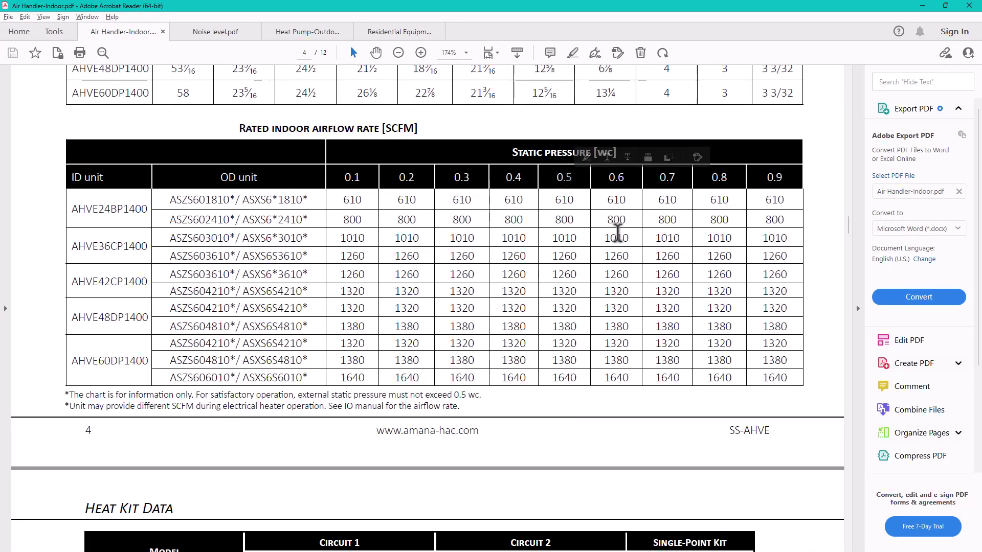
{"action": "left_click_drag", "start_coordinate": [607, 219], "coordinate": [625, 219]}
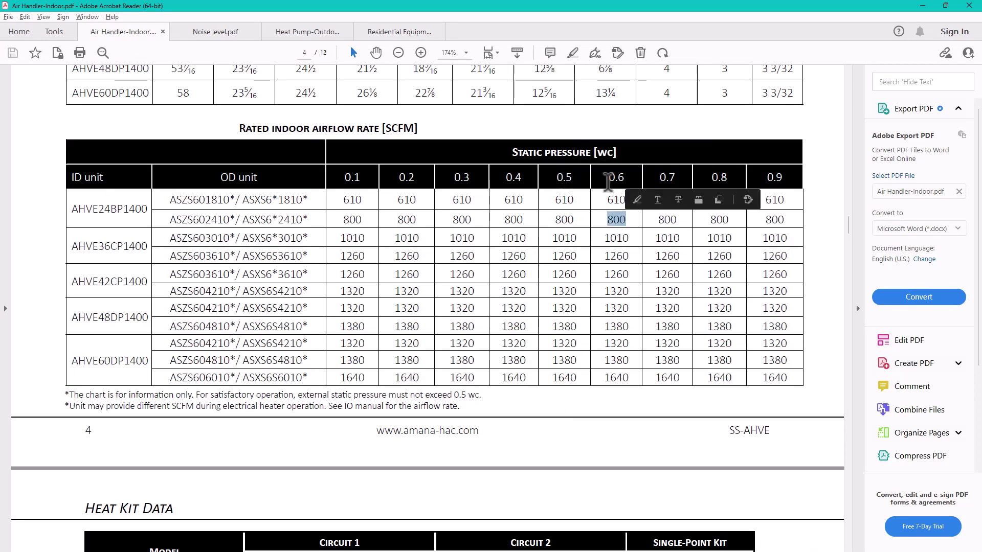
{"action": "left_click_drag", "start_coordinate": [609, 178], "coordinate": [624, 178]}
{"action": "double_click", "coordinate": [663, 221]}
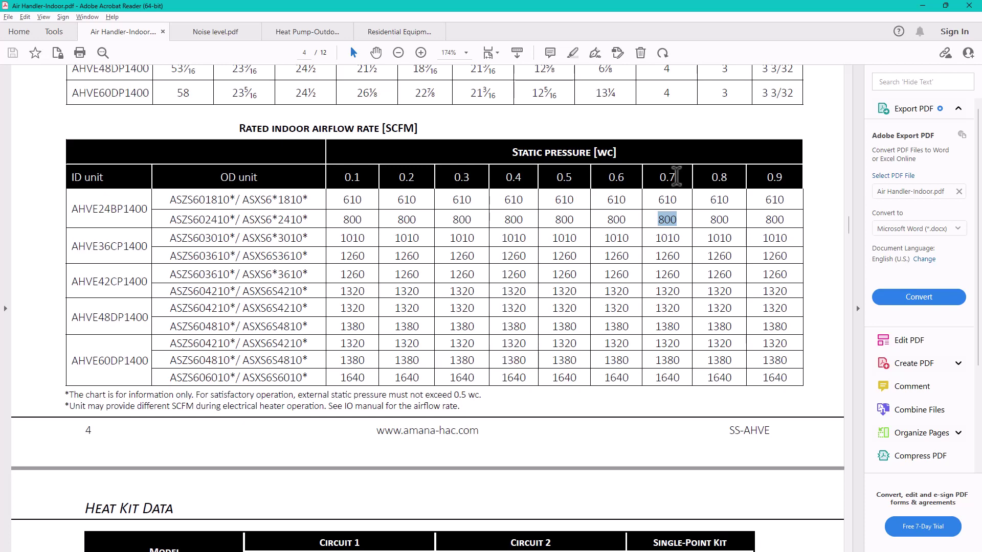
{"action": "key", "text": "alt+Tab"}
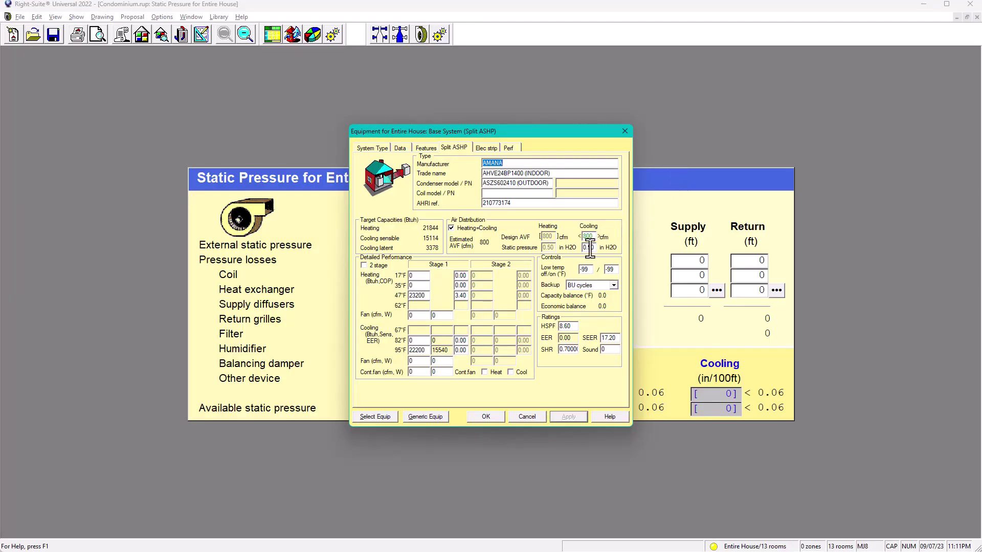
{"action": "key", "text": "alt+Tab"}
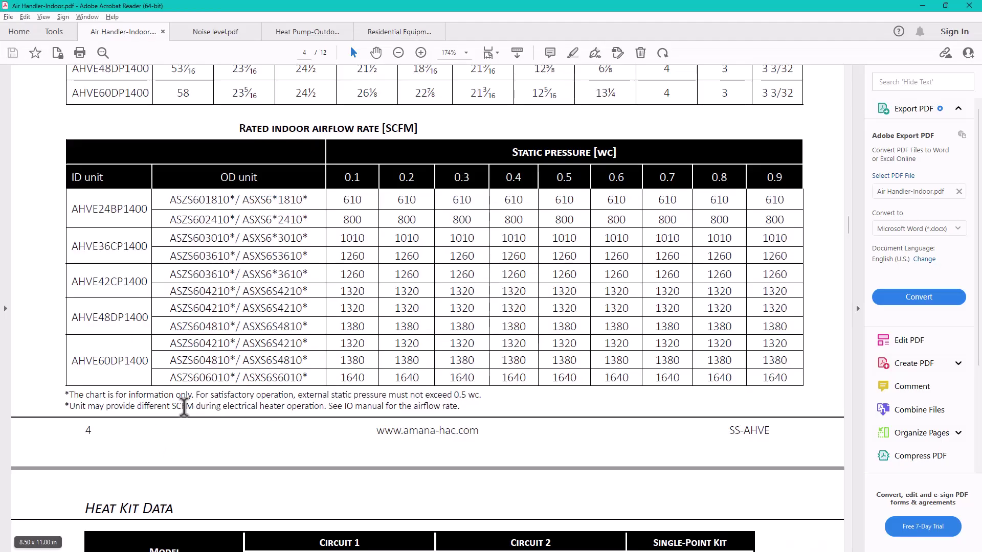
Step: Read the footnote under the rated indoor airflow table on the chart's purpose and the external static pressure limit
{"action": "scroll", "coordinate": [188, 400], "scroll_direction": "up", "scroll_amount": 1, "text": "ctrl"}
{"action": "scroll", "coordinate": [189, 400], "scroll_direction": "up", "scroll_amount": 2, "text": "ctrl"}
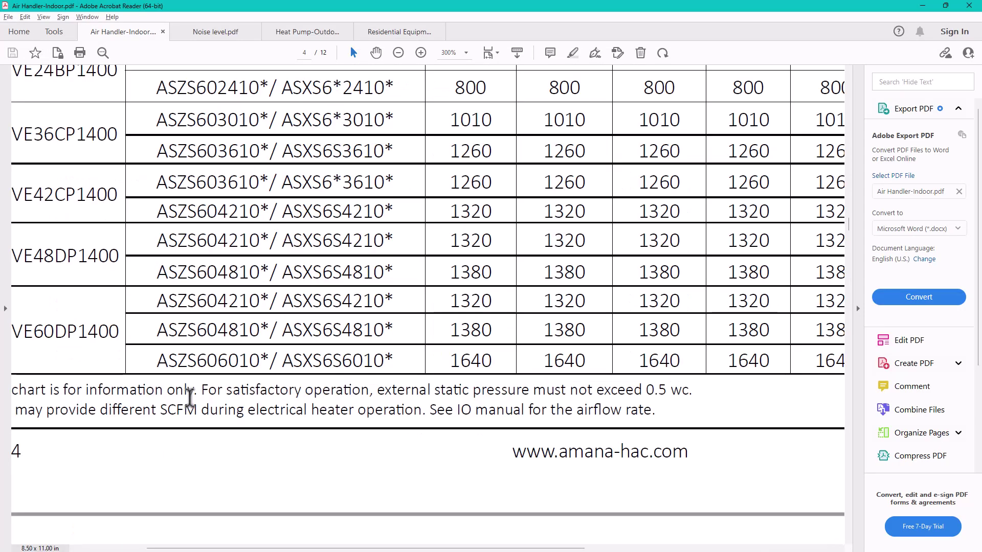
{"action": "middle_click_drag", "start_coordinate": [256, 396], "coordinate": [330, 404]}
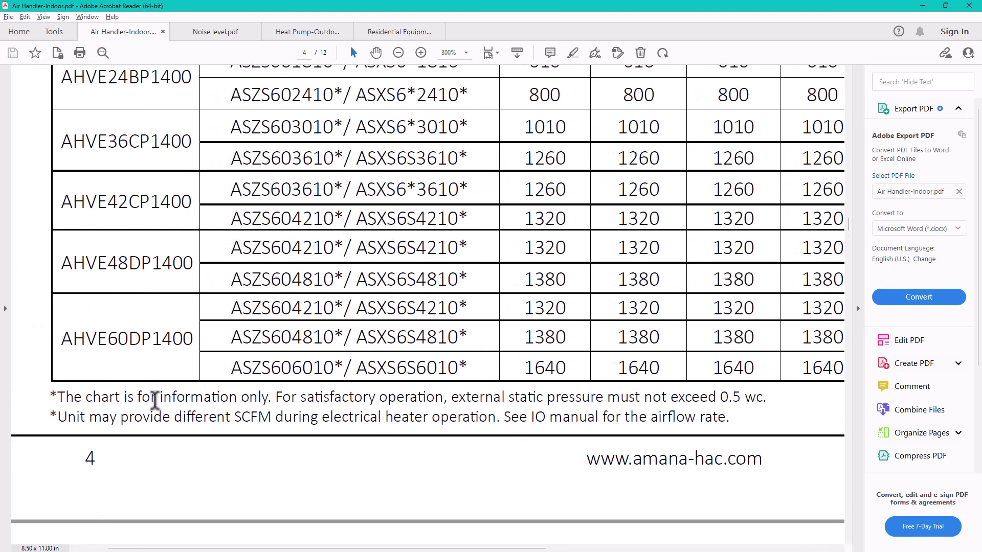
{"action": "left_click_drag", "start_coordinate": [60, 393], "coordinate": [267, 398]}
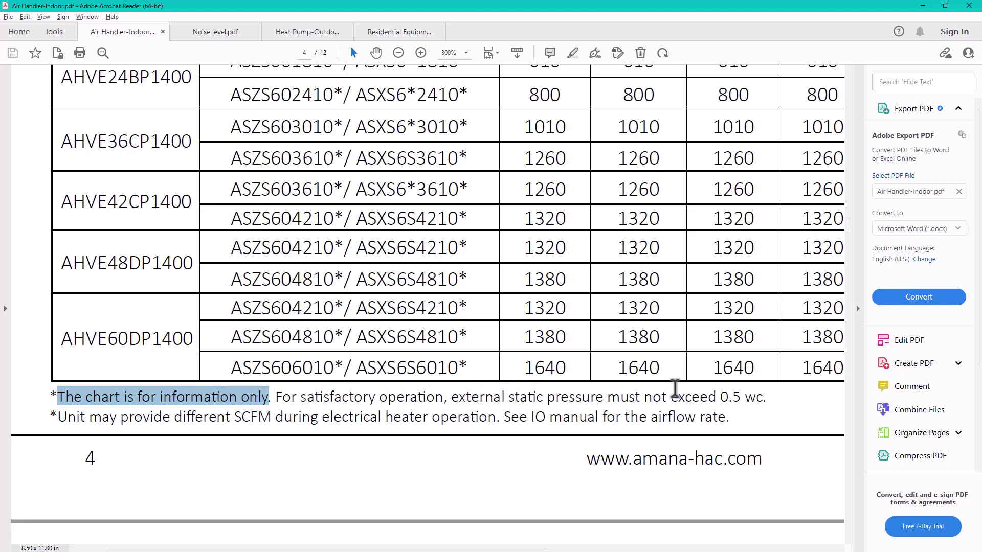
{"action": "left_click", "coordinate": [725, 397]}
{"action": "left_click_drag", "start_coordinate": [726, 397], "coordinate": [768, 406]}
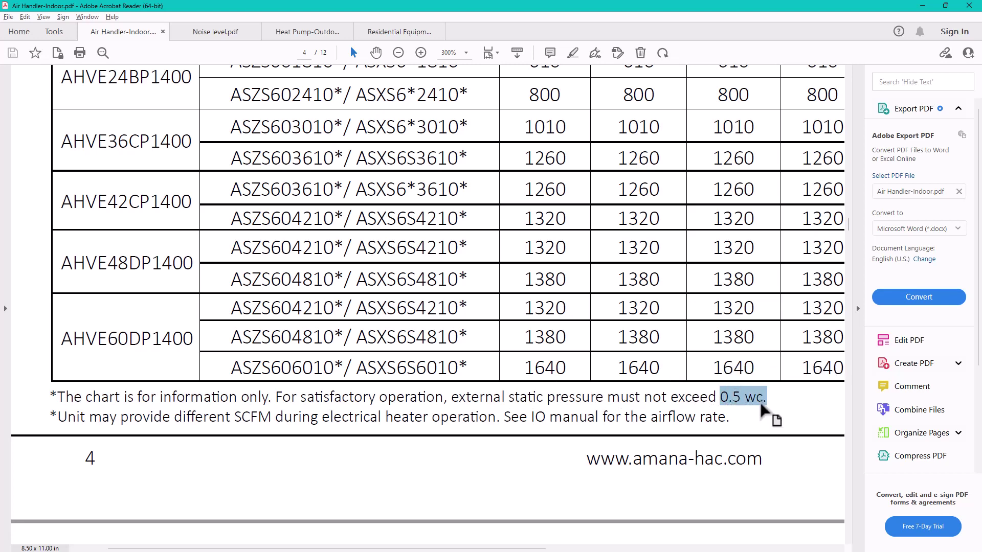
Step: Switch to Right-Suite Universal, close the equipment settings, and set the coil pressure loss to 0.20 in H2O
{"action": "key", "text": "alt+Tab"}
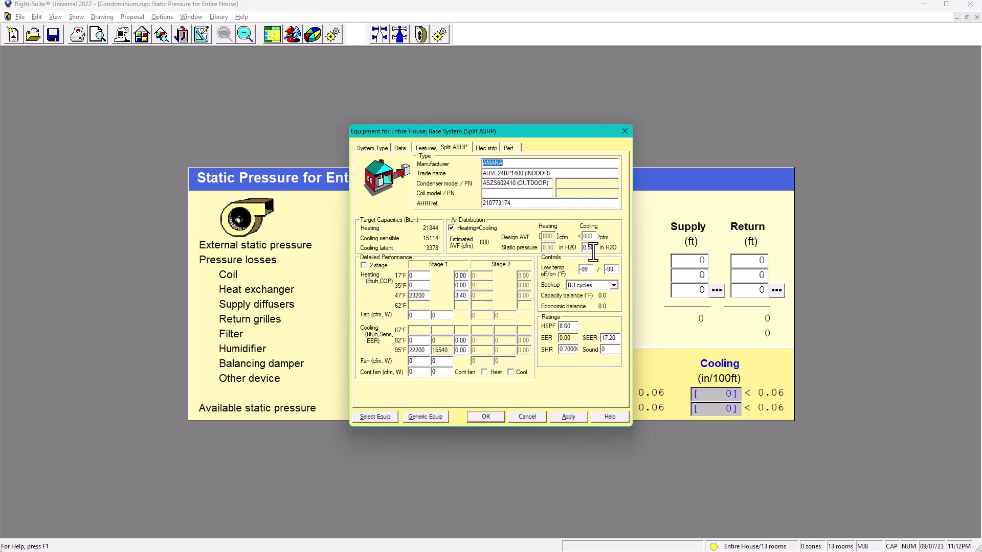
{"action": "left_click", "coordinate": [625, 131]}
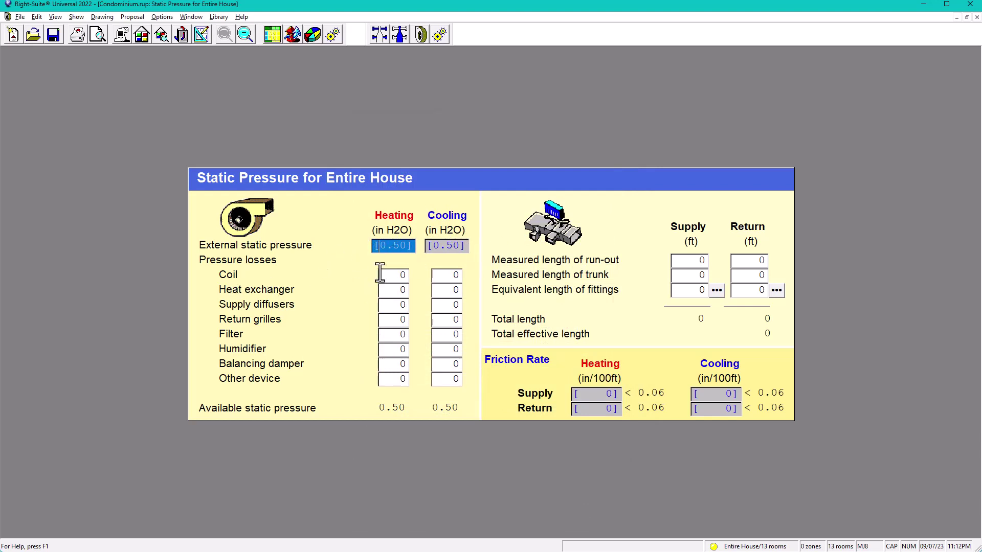
{"action": "left_click", "coordinate": [400, 275]}
{"action": "type", "text": "0.22"}
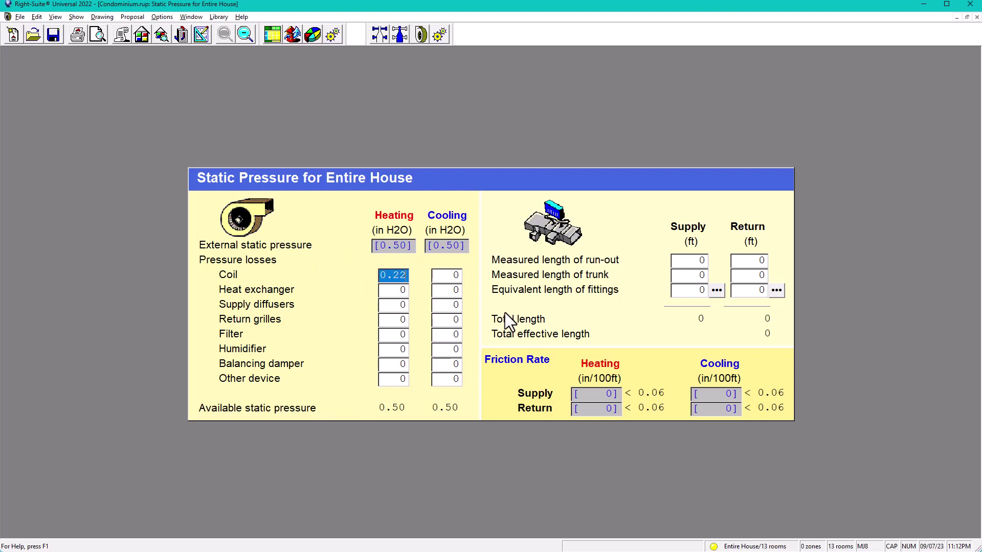
{"action": "key", "text": "BackSpace"}
{"action": "type", "text": "0"}
{"action": "left_click", "coordinate": [392, 291]}
{"action": "left_click", "coordinate": [397, 305]}
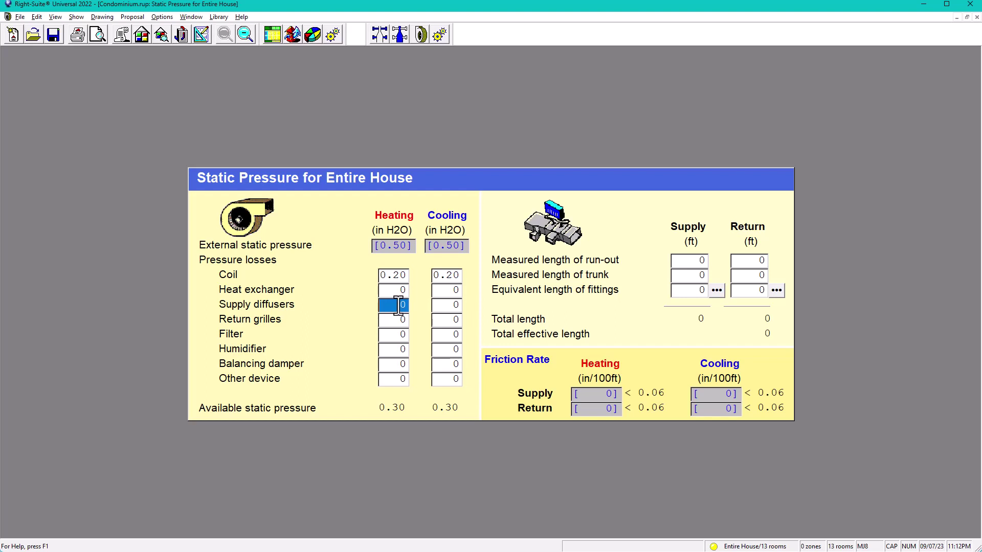
Step: Set the supply diffuser and return grille pressure losses to 0.03 in H2O each
{"action": "left_click", "coordinate": [400, 291]}
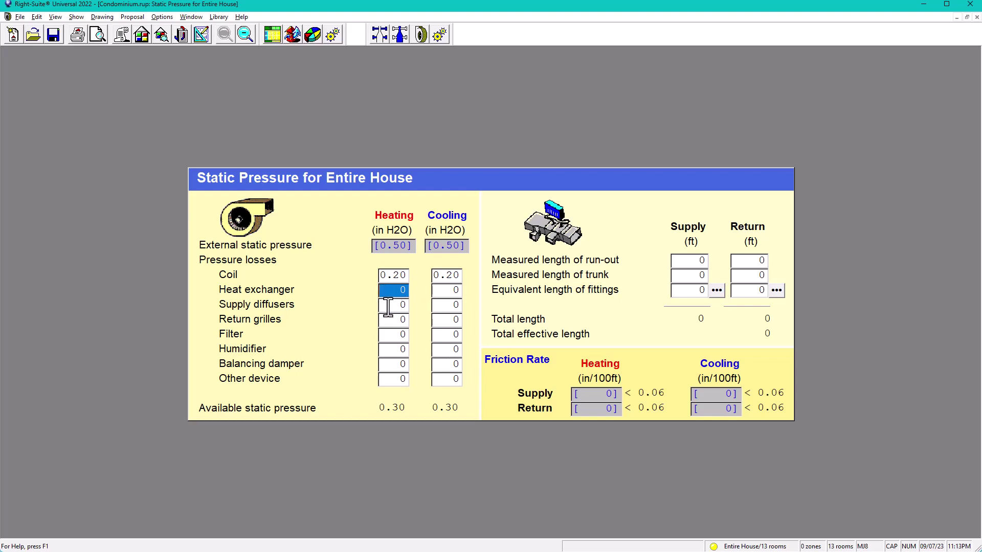
{"action": "left_click", "coordinate": [389, 306]}
{"action": "type", "text": "0"}
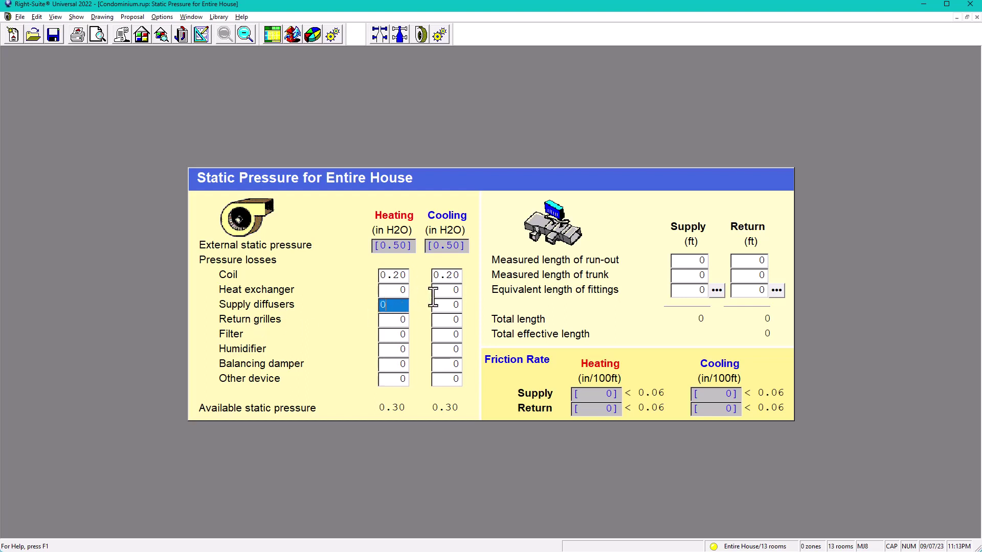
{"action": "type", "text": ".03"}
{"action": "left_click", "coordinate": [393, 320]}
{"action": "type", "text": "0.03"}
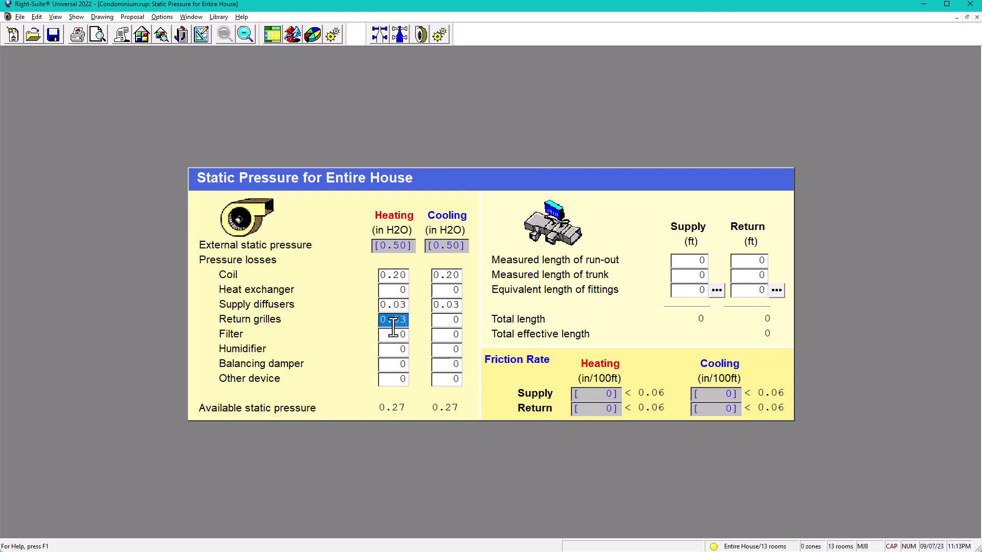
Step: Set the filter pressure loss to 0.15 in H2O and the balancing damper loss to 0.03 in H2O
{"action": "key", "text": "Tab"}
{"action": "type", "text": "0.15"}
{"action": "key", "text": "Tab"}
{"action": "left_click", "coordinate": [397, 365]}
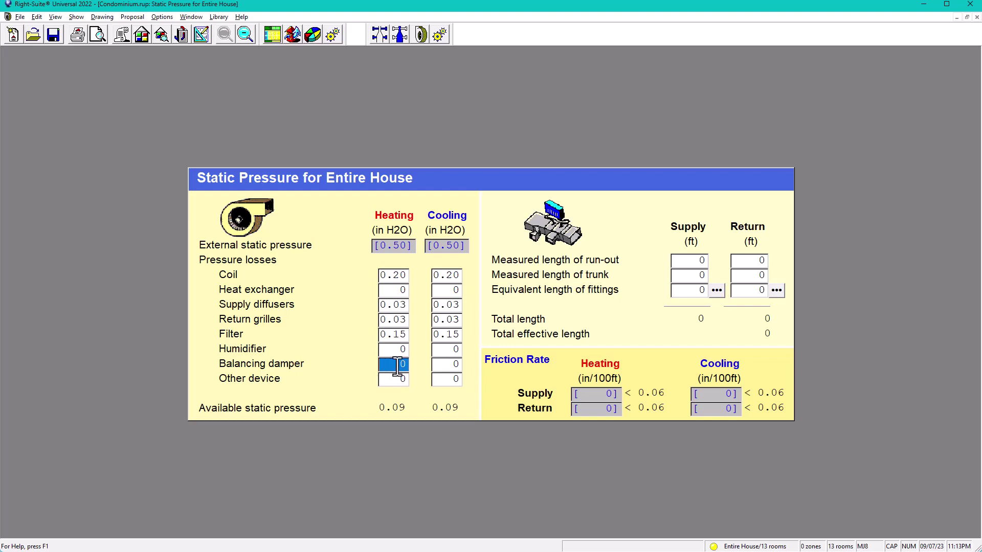
{"action": "type", "text": "0.03"}
{"action": "left_click", "coordinate": [389, 381]}
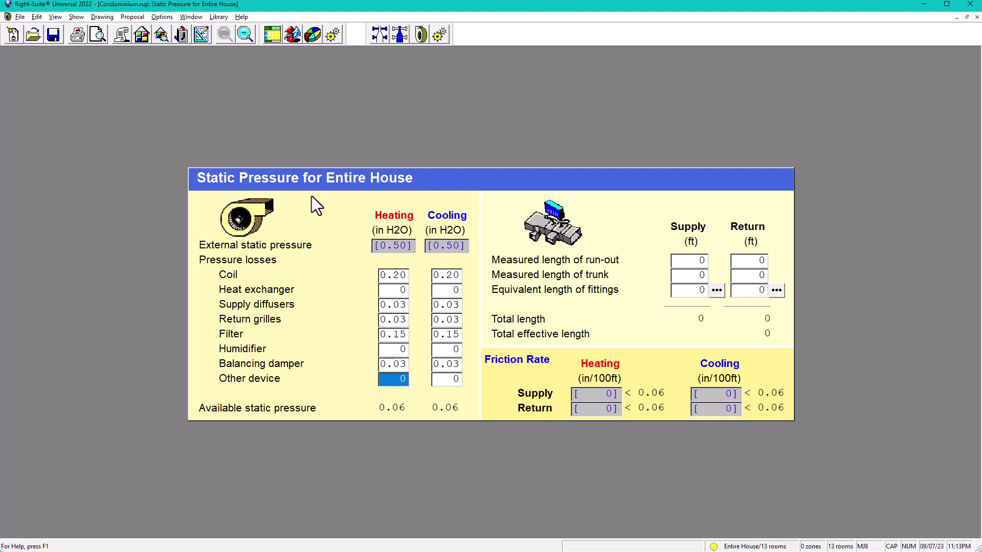
Step: Open the Zone Information worksheet for the entire house and switch to Chrome for a web search
{"action": "left_click", "coordinate": [161, 36]}
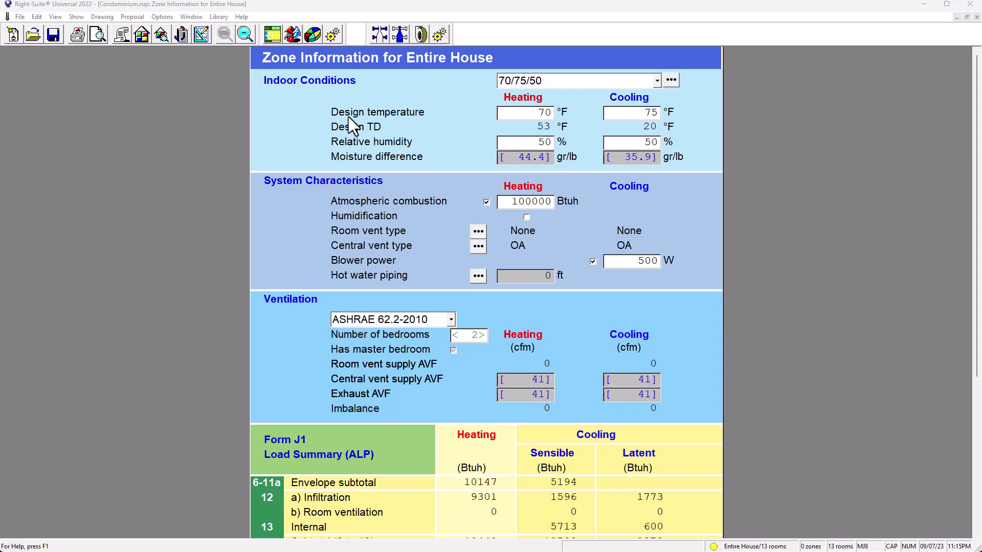
{"action": "key", "text": "alt+Tab"}
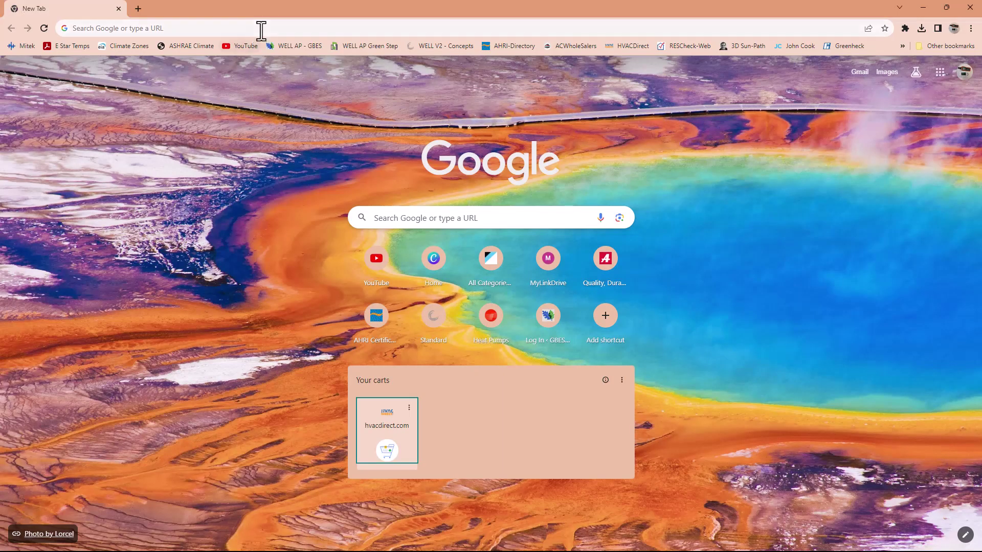
{"action": "left_click", "coordinate": [270, 29]}
{"action": "type", "text": "UPC"}
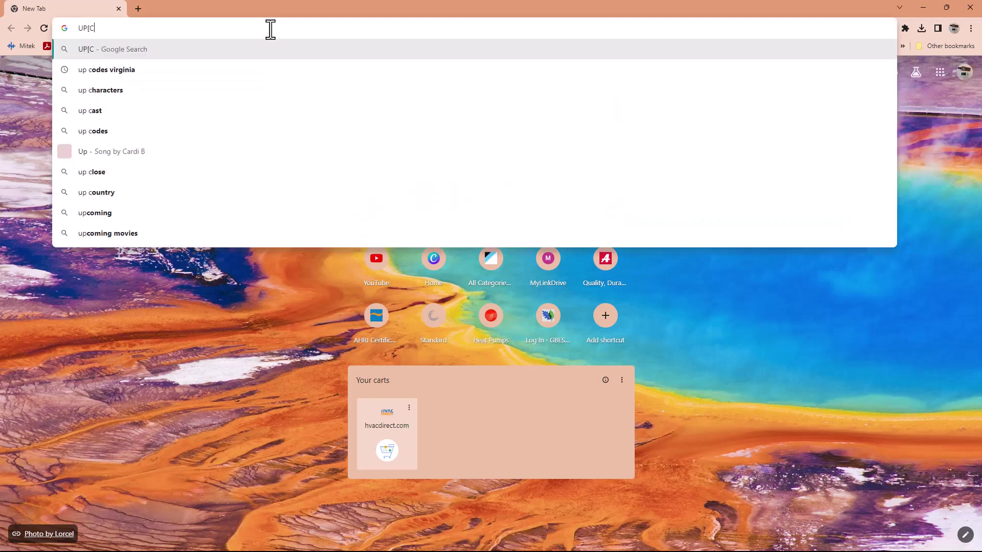
{"action": "key", "text": "BackSpace"}
{"action": "key", "text": "BackSpace"}
{"action": "key", "text": "BackSpace"}
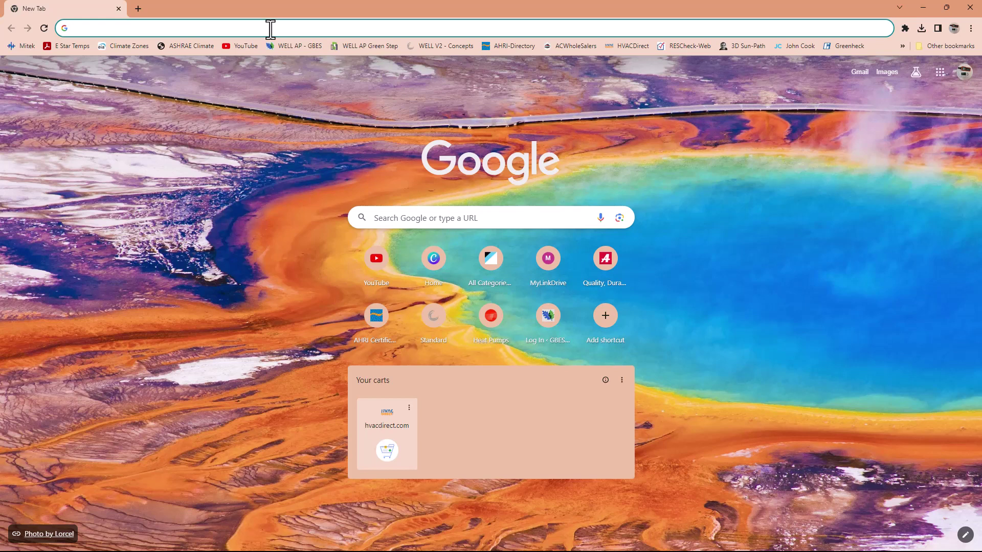
Step: Search the web for "upcodes virginia" and open the UpCodes Virginia Building Codes page
{"action": "type", "text": "UPCODES V"}
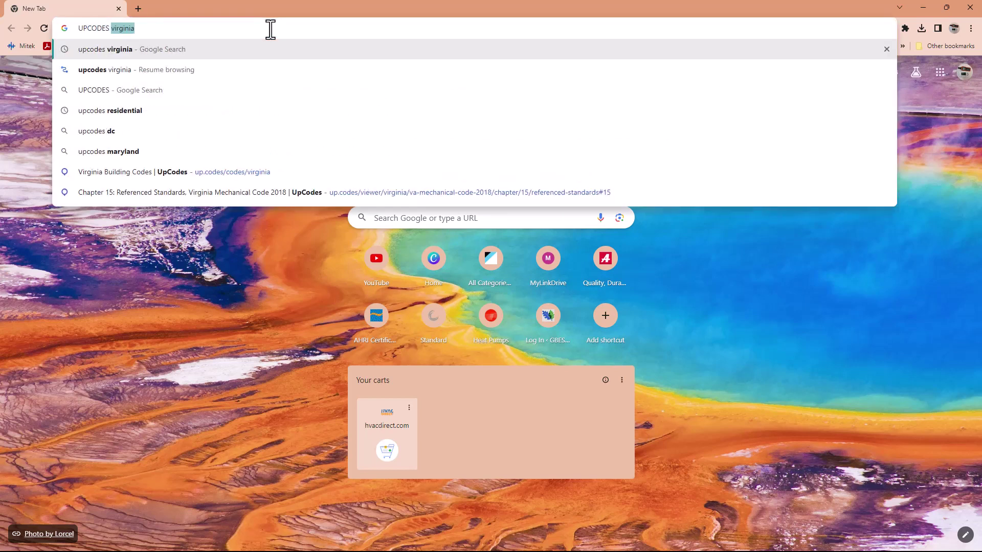
{"action": "type", "text": "IR"}
{"action": "key", "text": "Return"}
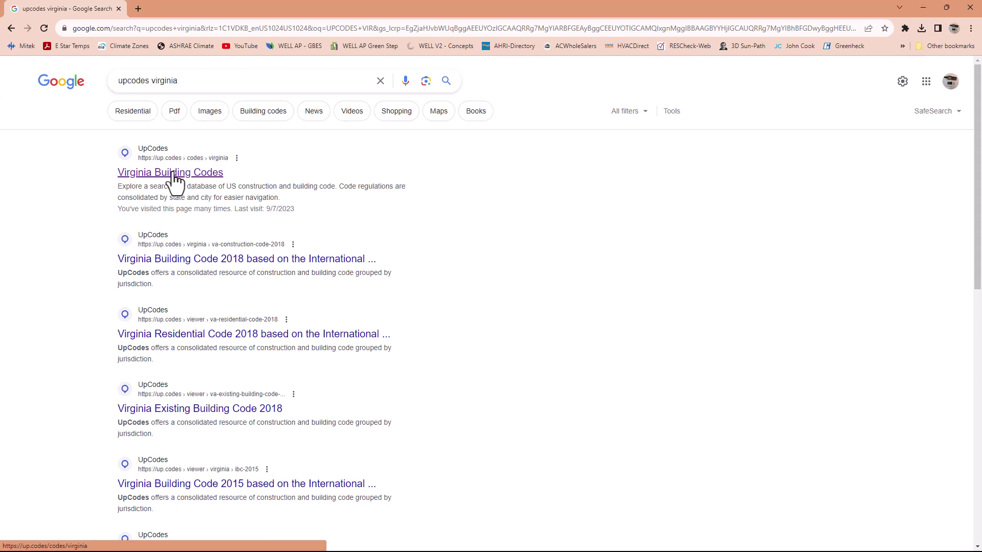
{"action": "left_click", "coordinate": [178, 176]}
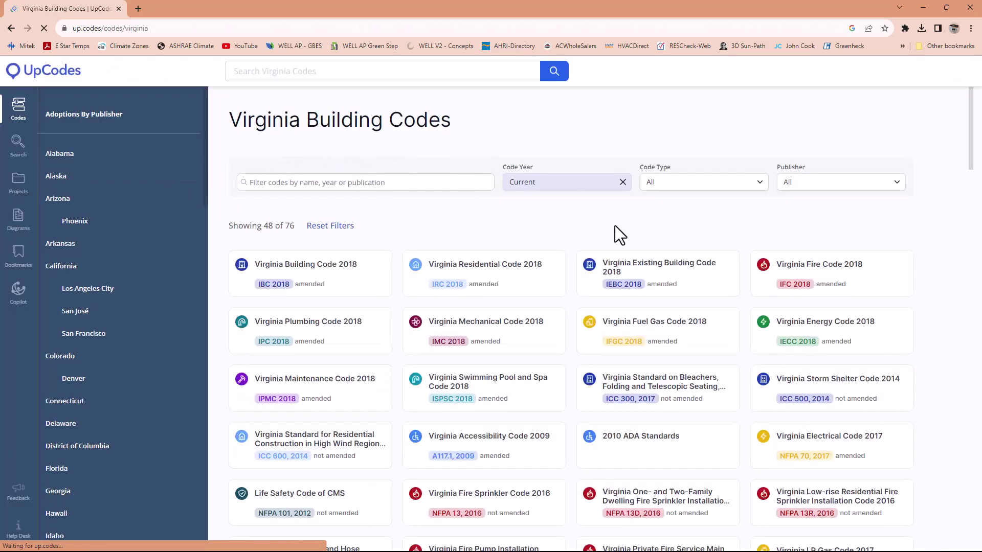
Step: Open Chapter 15 Referenced Standards of the Virginia Mechanical Code 2018
{"action": "scroll", "coordinate": [736, 296], "scroll_direction": "down", "scroll_amount": 1}
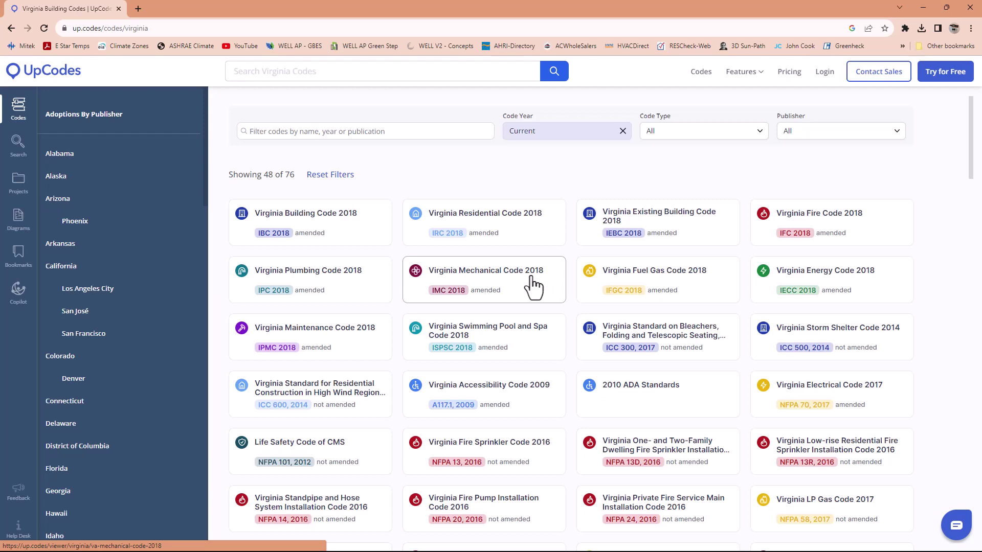
{"action": "left_click", "coordinate": [455, 292]}
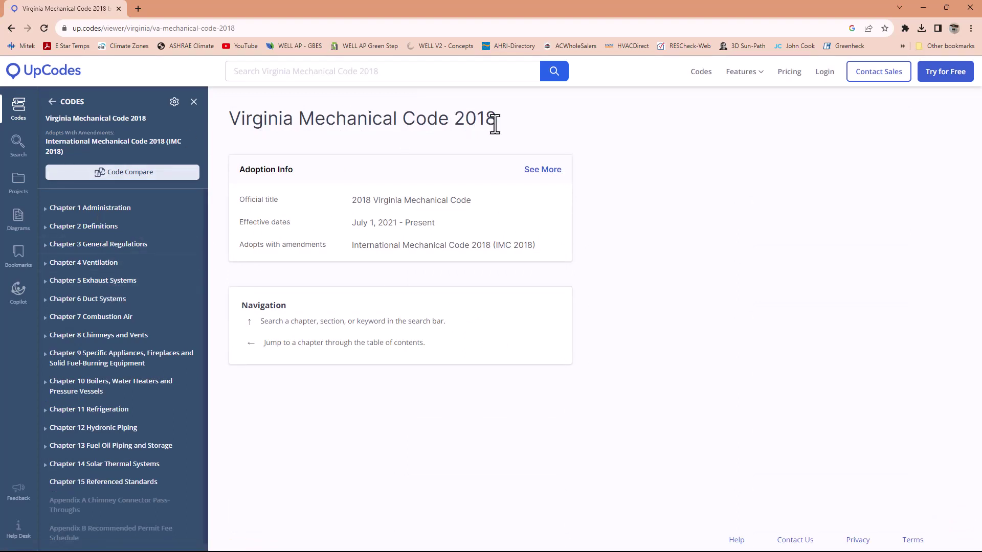
{"action": "scroll", "coordinate": [132, 274], "scroll_direction": "down", "scroll_amount": 1}
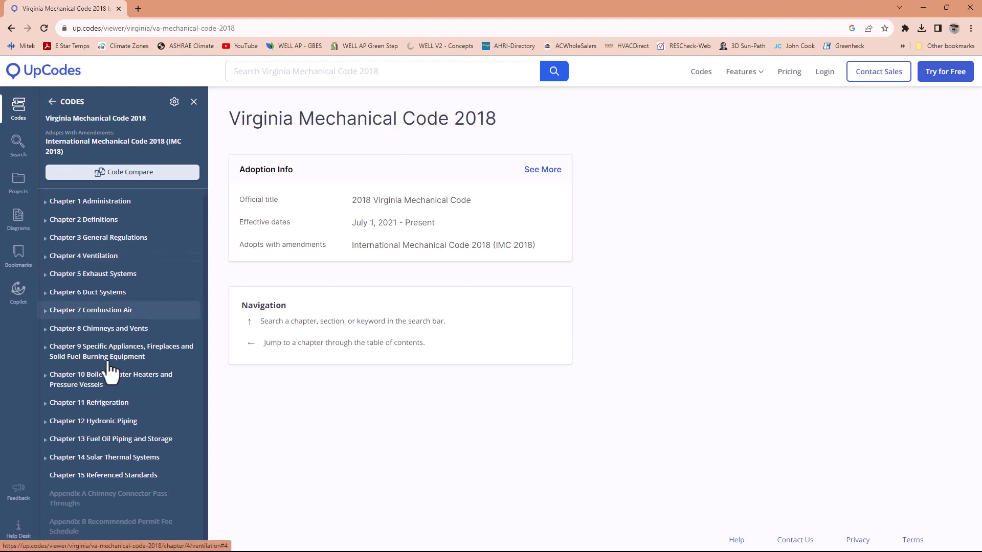
{"action": "left_click", "coordinate": [100, 478]}
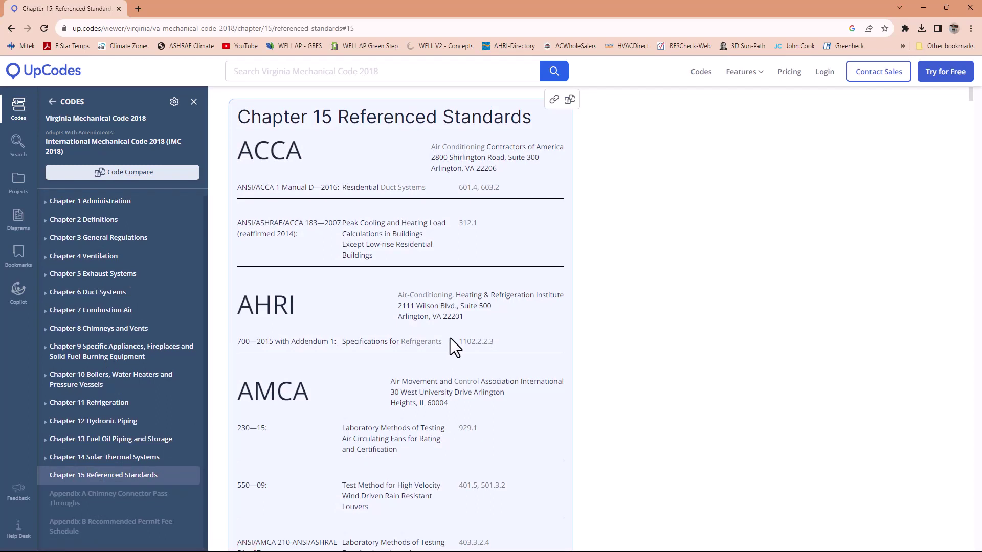
Step: Look through the ACCA and ASHRAE referenced standards to find the adopted edition of the ASHRAE ventilation standard for acceptable indoor air quality
{"action": "left_click_drag", "start_coordinate": [238, 151], "coordinate": [328, 149]}
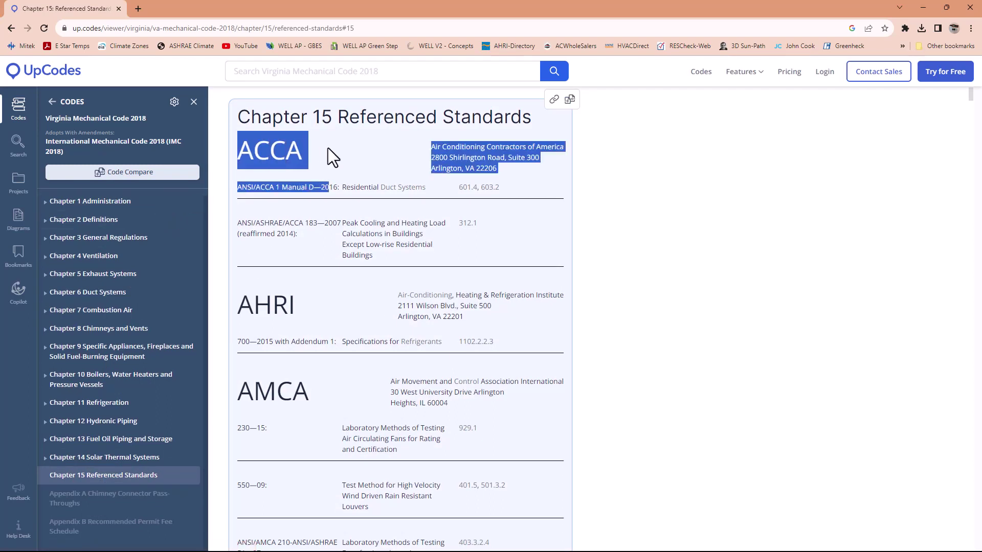
{"action": "left_click", "coordinate": [328, 189]}
{"action": "scroll", "coordinate": [342, 207], "scroll_direction": "down", "scroll_amount": 4}
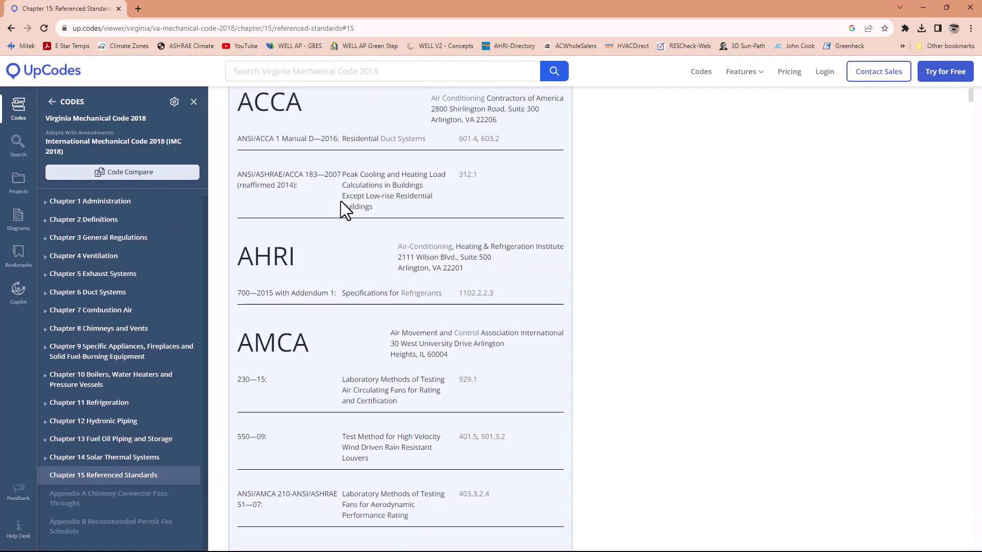
{"action": "scroll", "coordinate": [338, 205], "scroll_direction": "down", "scroll_amount": 7}
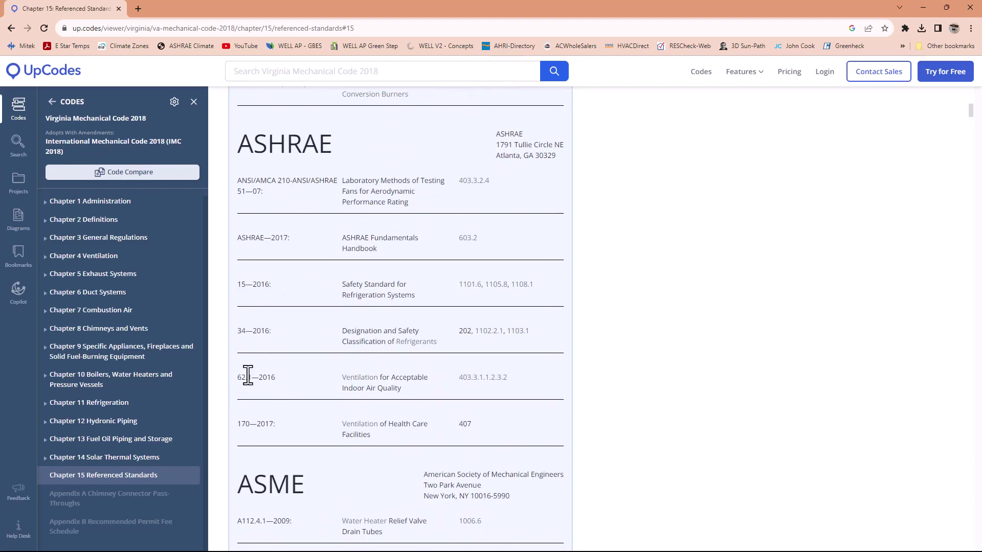
{"action": "left_click_drag", "start_coordinate": [238, 378], "coordinate": [282, 379]}
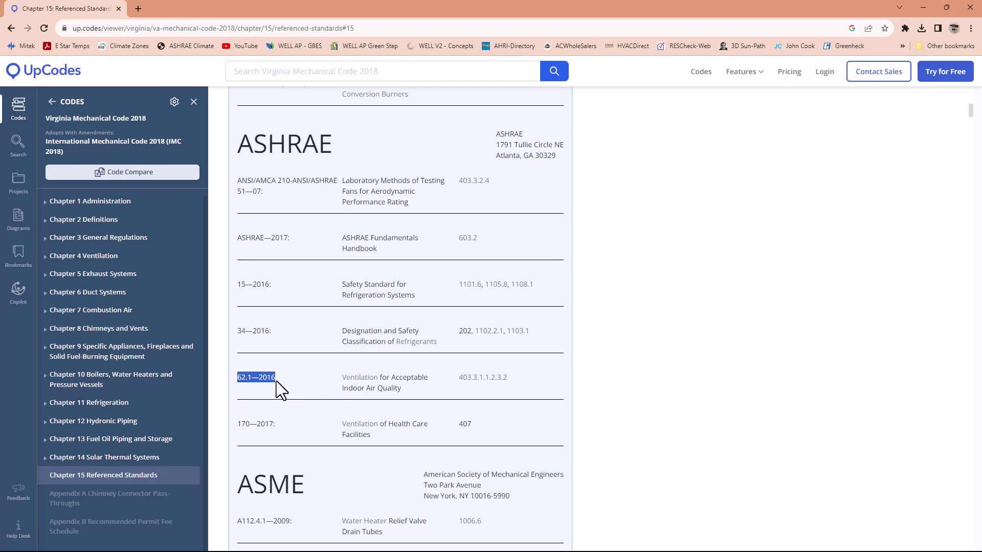
{"action": "mouse_move", "coordinate": [268, 379]}
{"action": "left_mouse_down"}
{"action": "mouse_move", "coordinate": [244, 381]}
{"action": "mouse_move", "coordinate": [275, 380]}
{"action": "left_mouse_up"}
{"action": "left_click", "coordinate": [253, 381]}
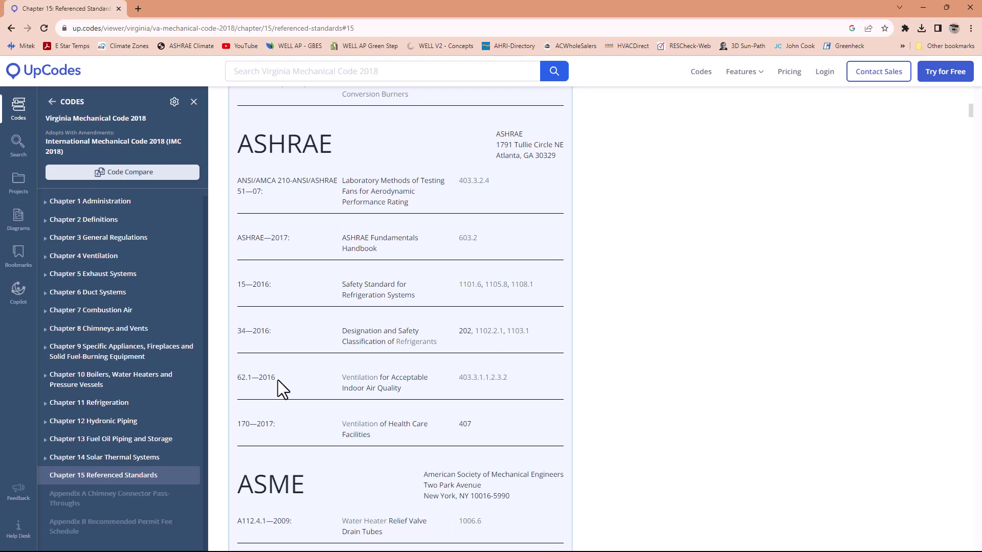
{"action": "left_click_drag", "start_coordinate": [272, 380], "coordinate": [235, 382]}
Step: Return to Right-Suite Universal, set the entire house's ventilation standard to ASHRAE 62.2-2016, and review the load summary and equipment capacity
{"action": "left_click", "coordinate": [923, 8]}
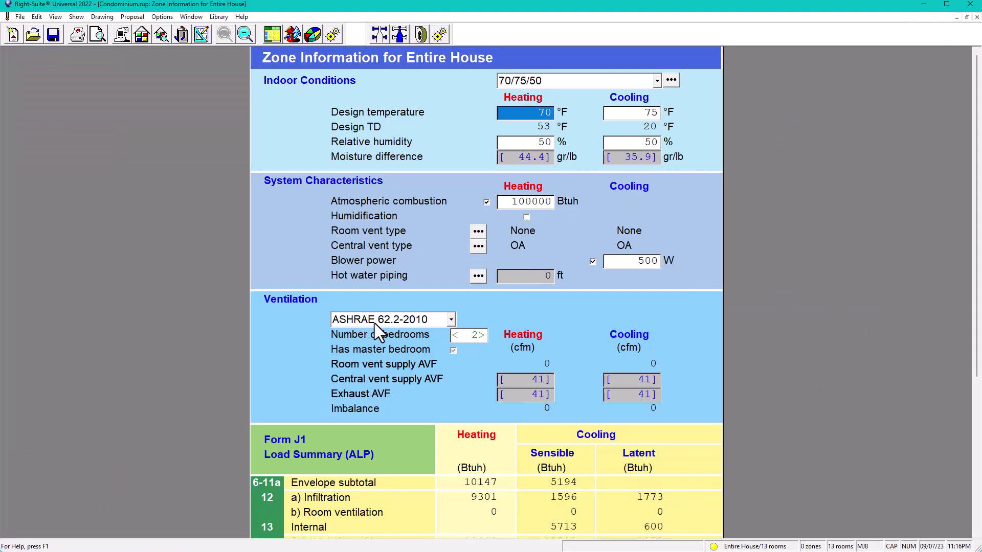
{"action": "left_click", "coordinate": [453, 320]}
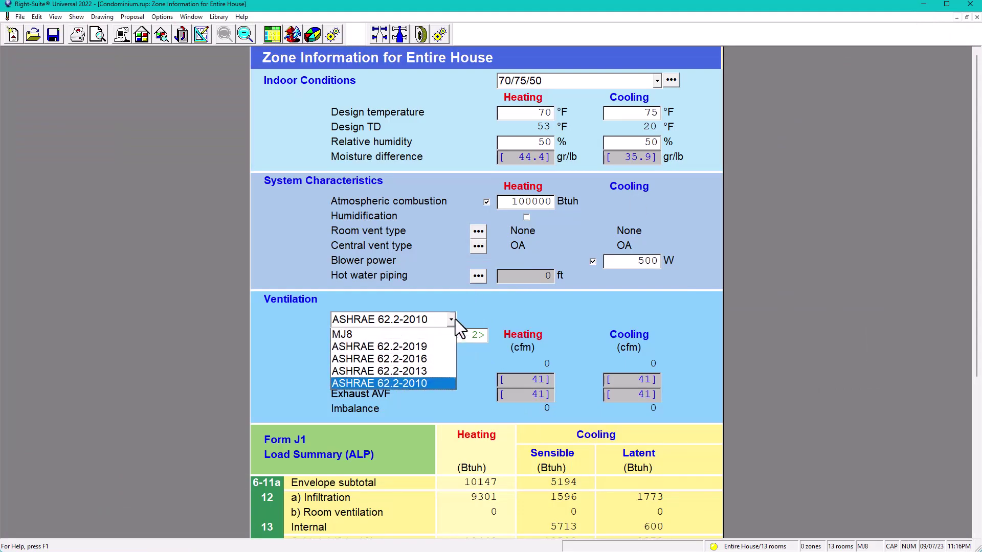
{"action": "left_click", "coordinate": [413, 358]}
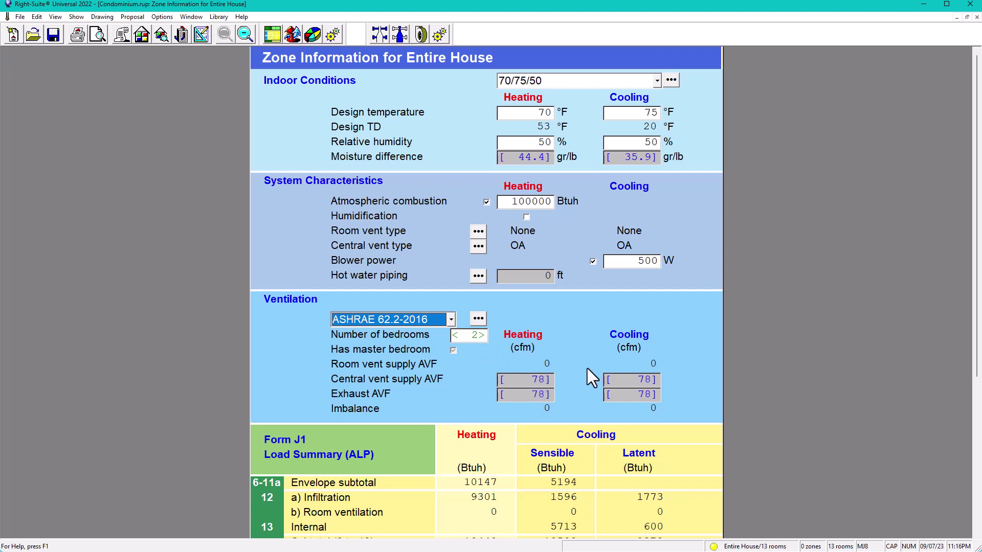
{"action": "scroll", "coordinate": [591, 351], "scroll_direction": "down", "scroll_amount": 5}
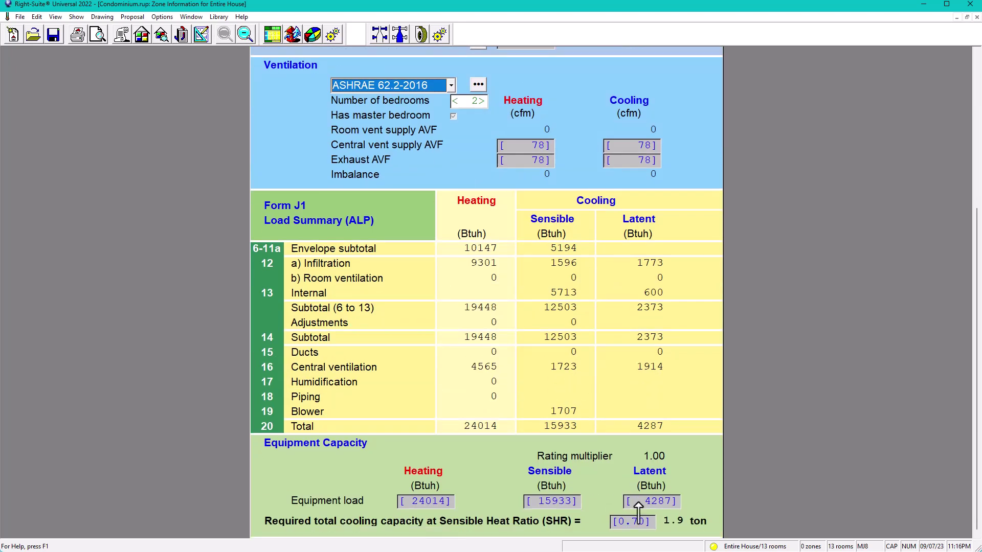